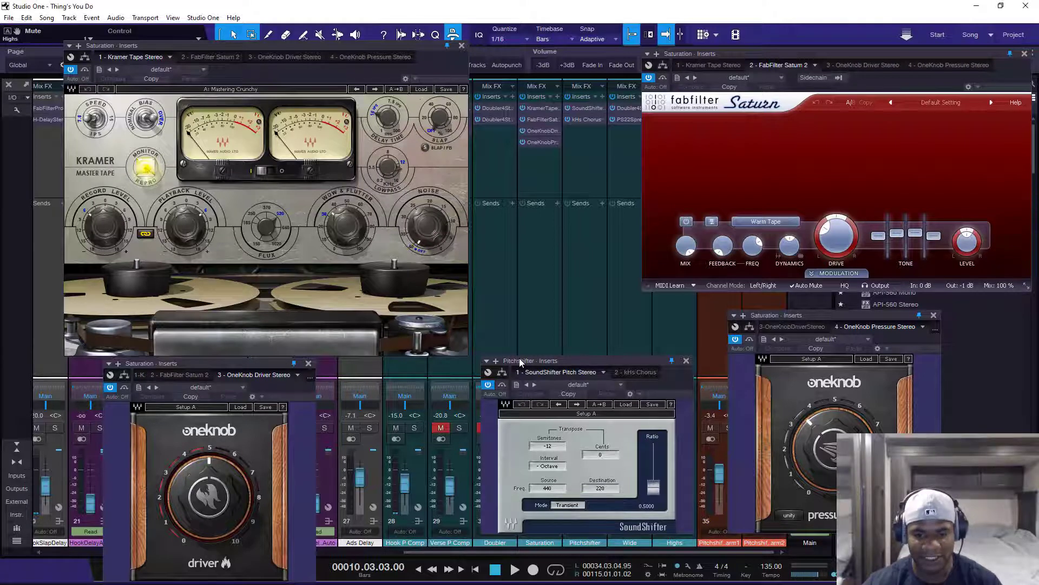
# - Start playback and move the Pitchshifter channel's SoundShifter window clear of the mixer's mute controls
pyautogui.press('space')
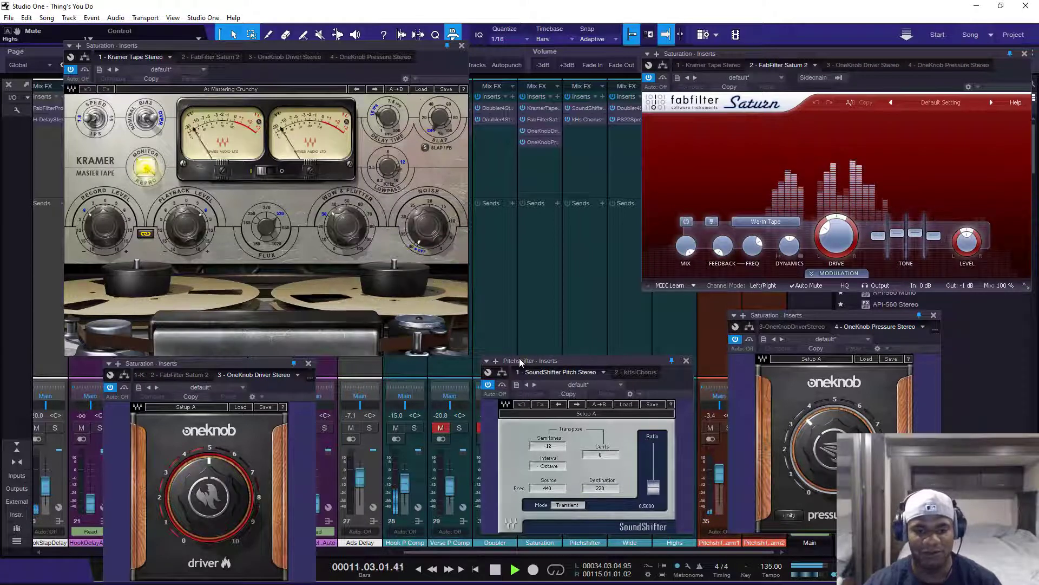
pyautogui.moveTo(518, 358); pyautogui.dragTo(529, 155)
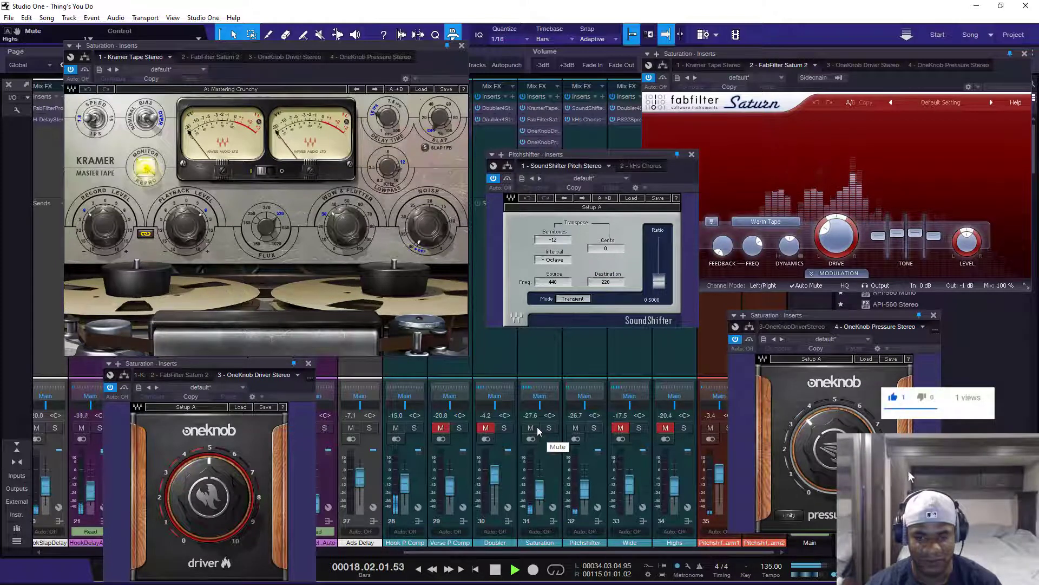
pyautogui.moveTo(547, 155); pyautogui.dragTo(531, 208)
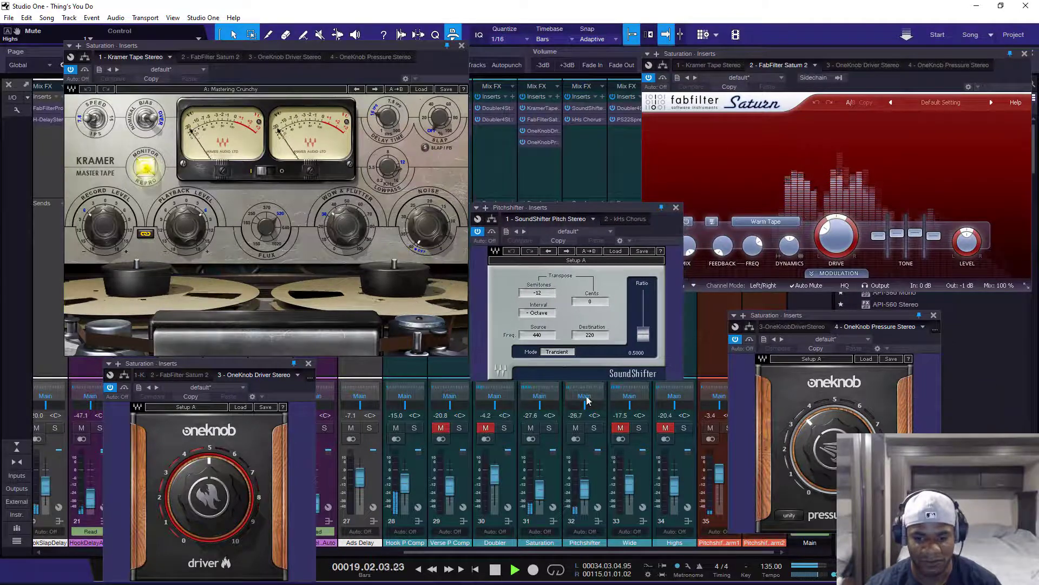
# - Compare the hook during playback with the Pitchshifter, Saturation and Hook P Comp channels muted and unmuted
pyautogui.click(576, 427)
pyautogui.click(530, 428)
pyautogui.click(396, 428)
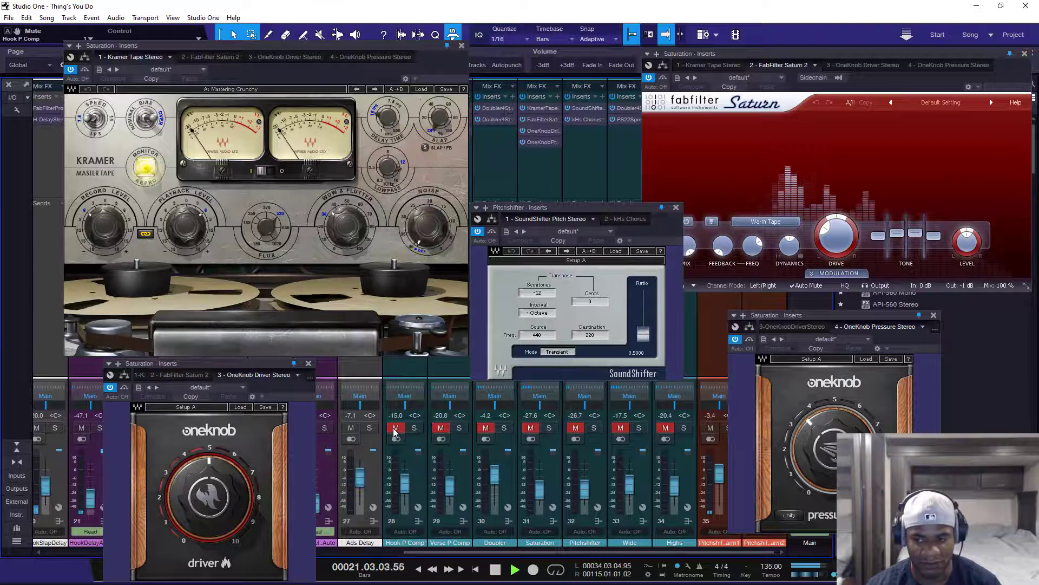
pyautogui.click(396, 428)
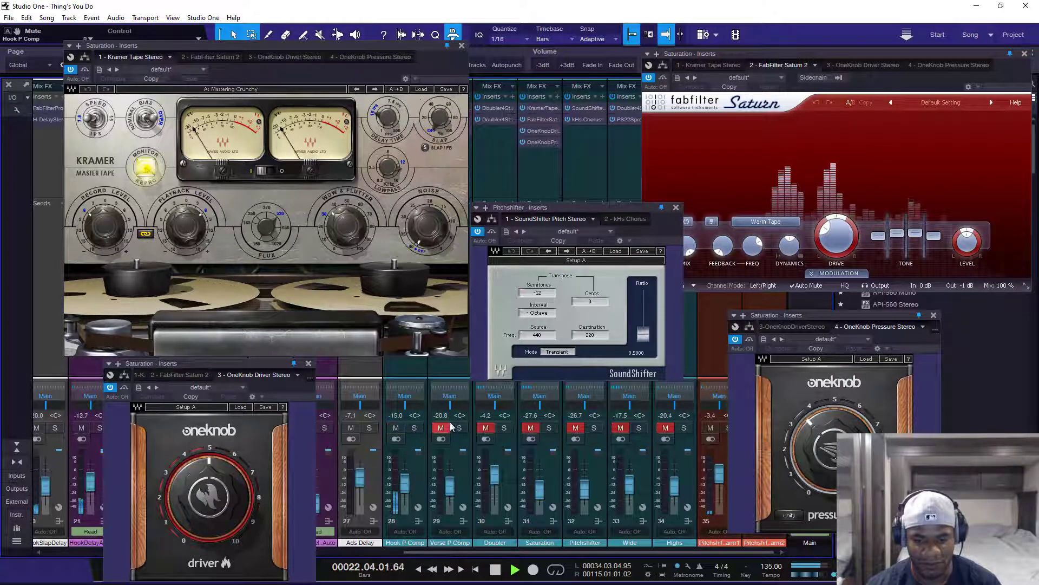
pyautogui.click(530, 428)
pyautogui.click(575, 428)
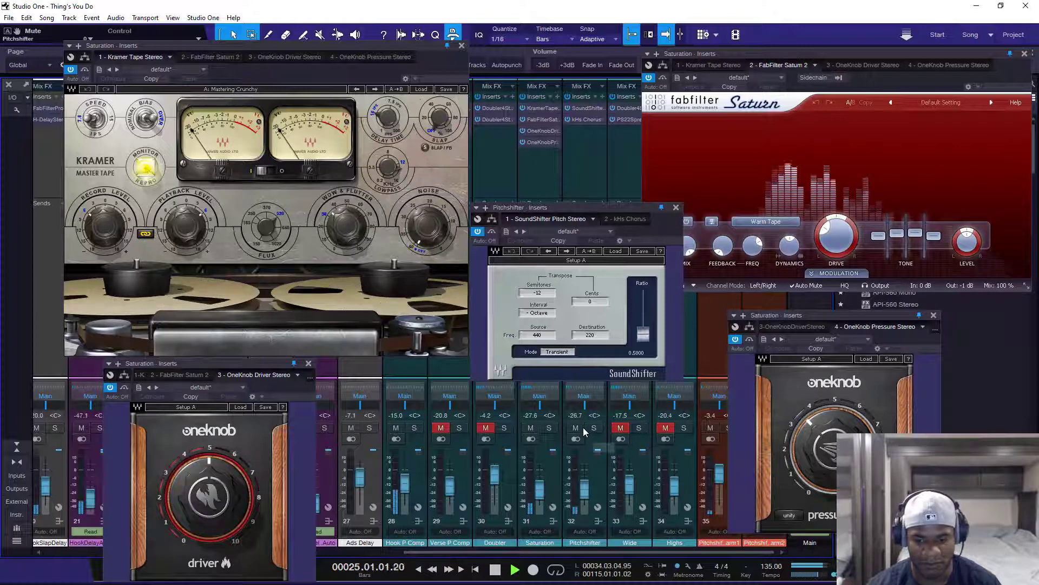
# - Listen with Pitchshifter, Saturation and Hook P Comp muted again, stop playback, and unmute all three channels
pyautogui.click(576, 427)
pyautogui.click(531, 428)
pyautogui.click(397, 428)
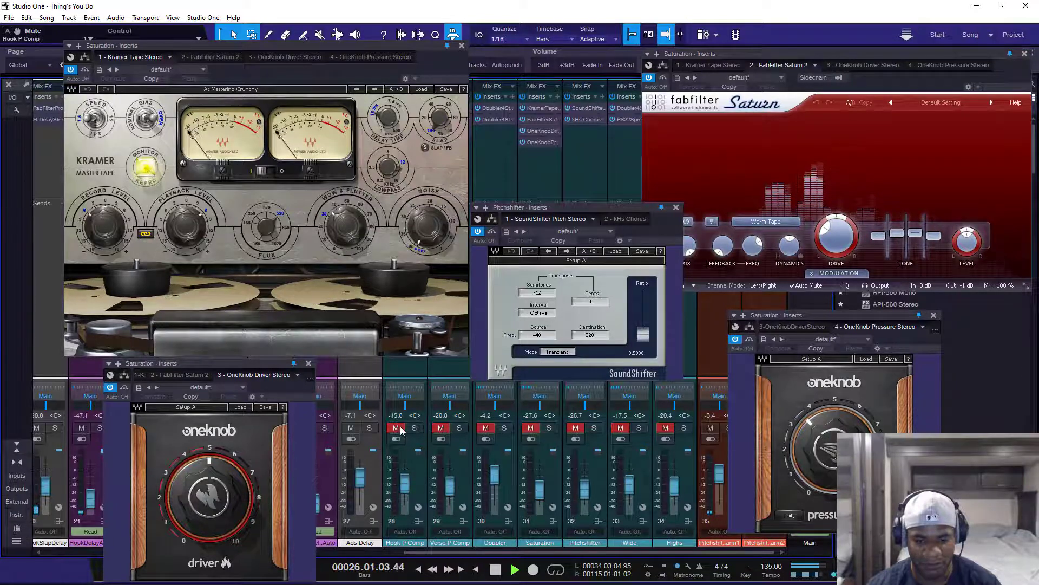
pyautogui.press('space')
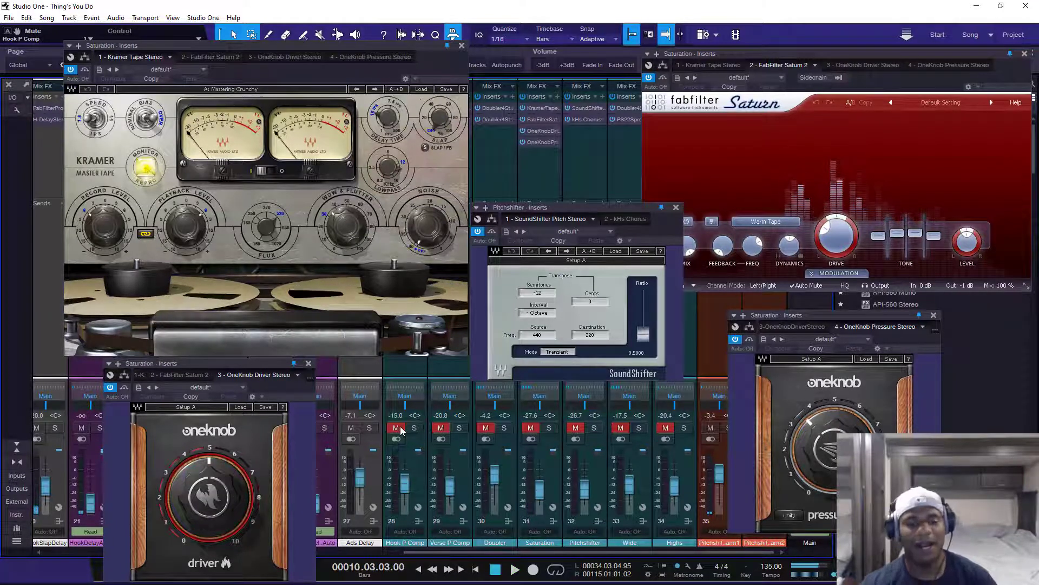
pyautogui.click(397, 428)
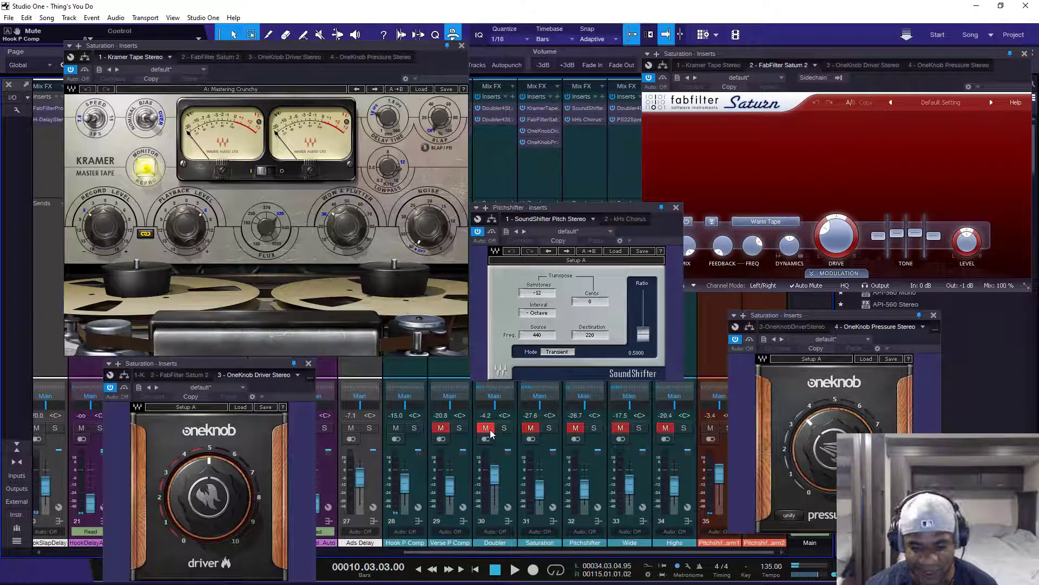
pyautogui.click(530, 428)
pyautogui.click(576, 429)
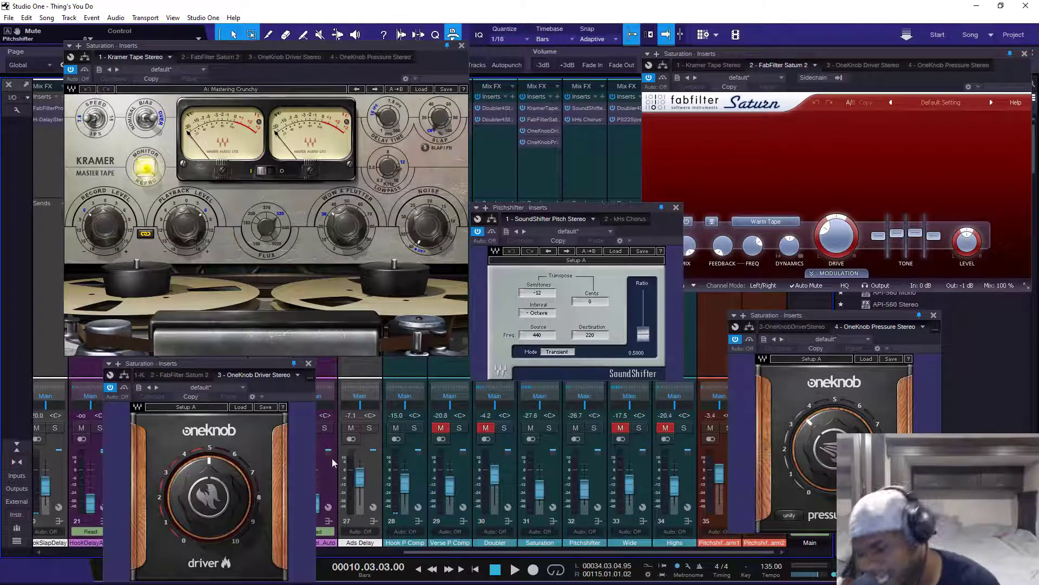
# - Close the Pitchshifter channel's plugin window and all four Saturation channel plugin windows
pyautogui.click(676, 208)
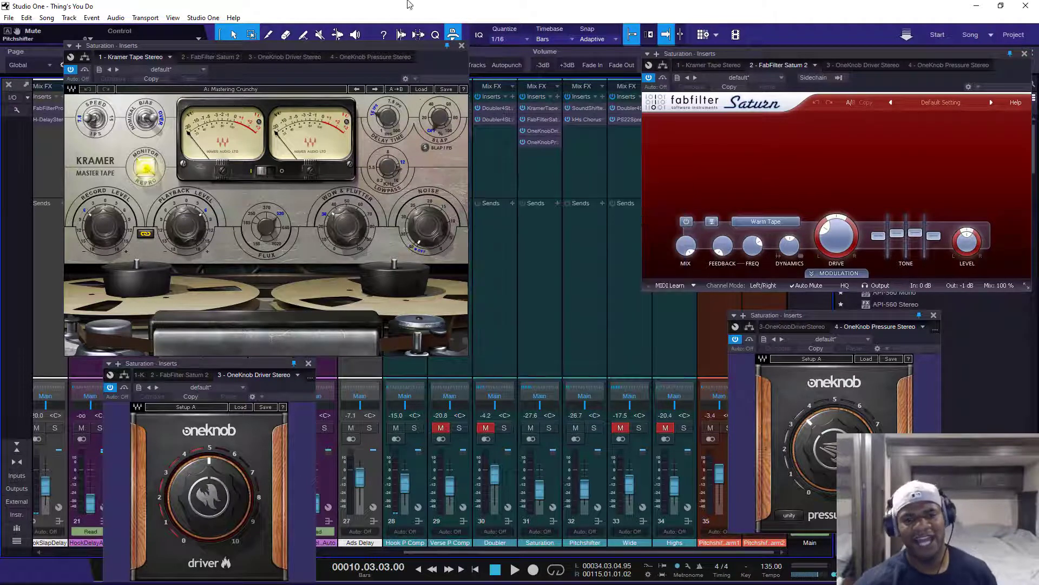
pyautogui.click(461, 46)
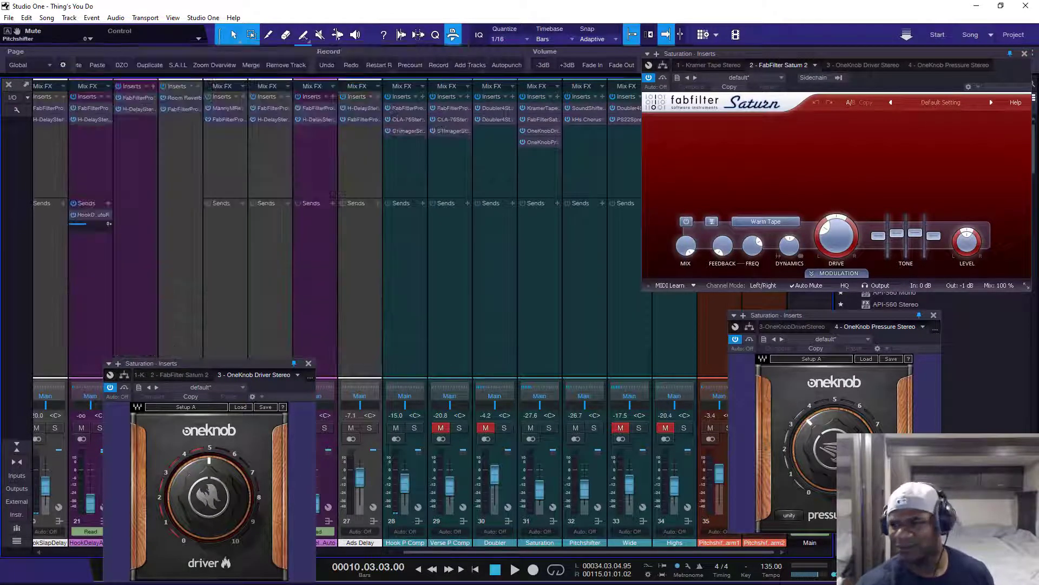
pyautogui.click(1025, 54)
pyautogui.click(934, 315)
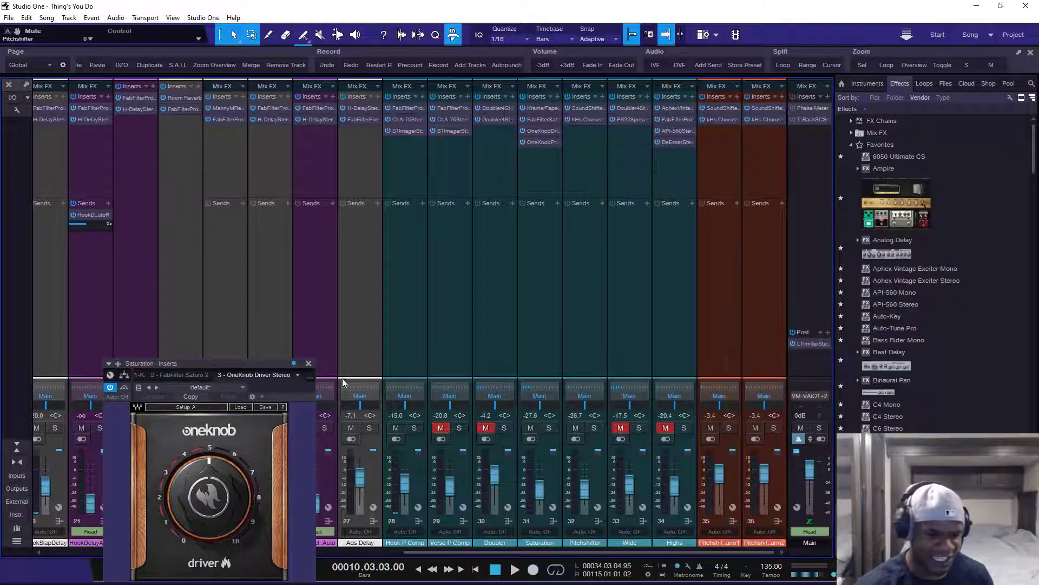
pyautogui.click(308, 363)
# - Review the hook channels' sends in the mixer and inspect Hook P Comp's FabFilter Pro-Q 3 and CLA-76 inserts
pyautogui.moveTo(428, 552); pyautogui.dragTo(117, 468)
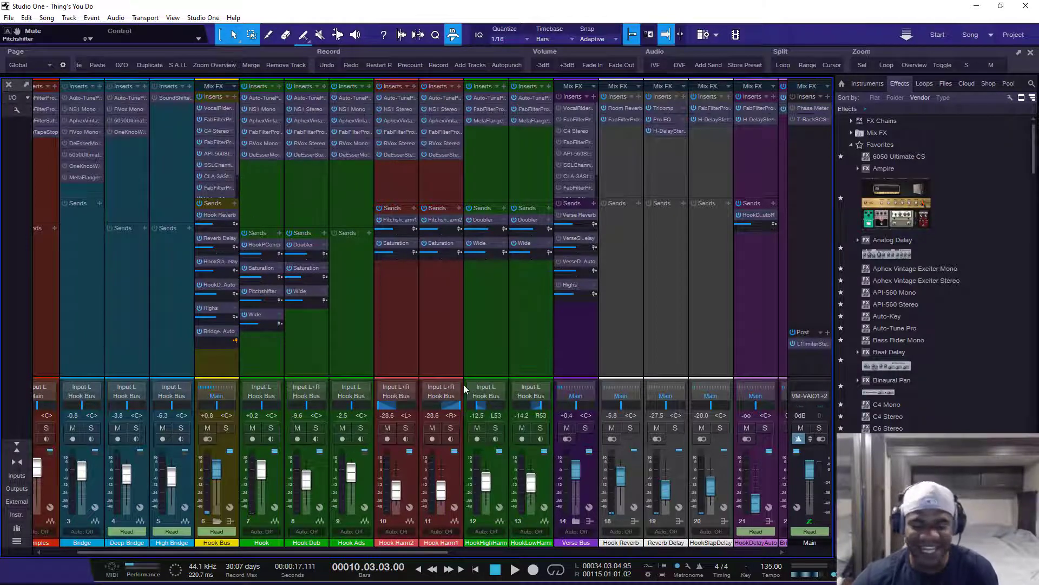
pyautogui.moveTo(431, 552); pyautogui.dragTo(689, 566)
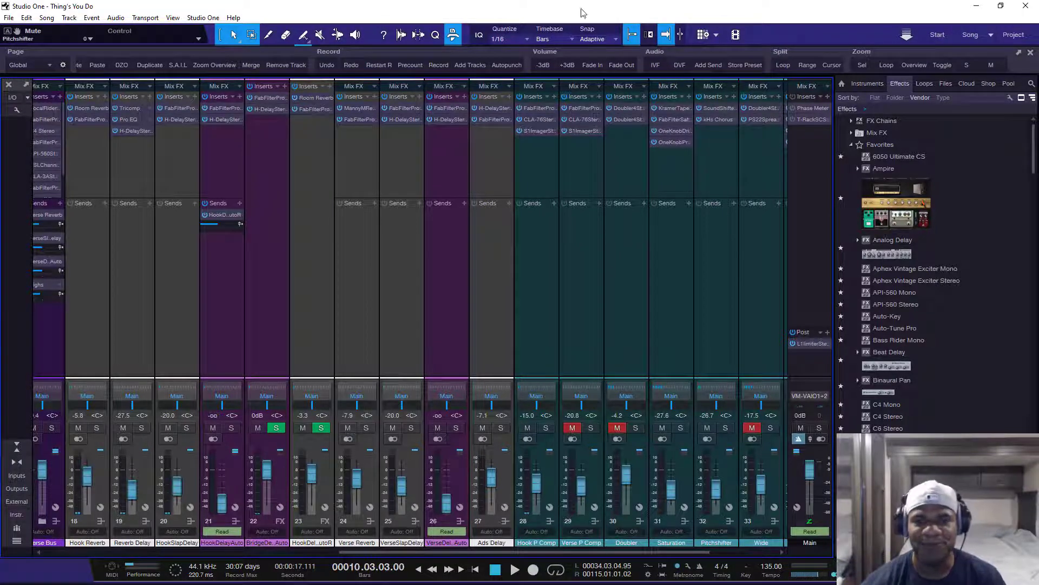
pyautogui.click(534, 107)
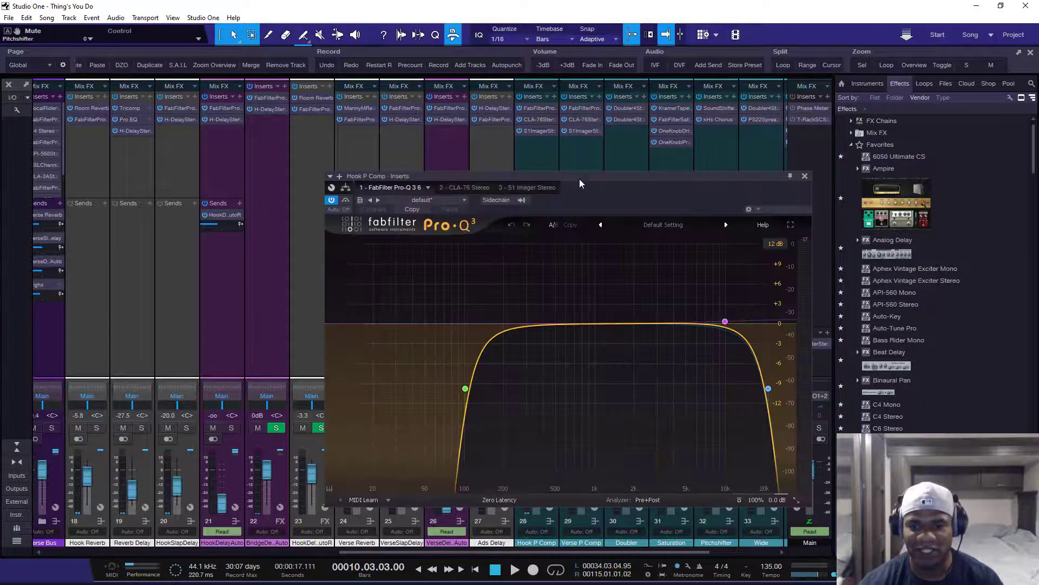
pyautogui.moveTo(580, 179); pyautogui.dragTo(342, 130)
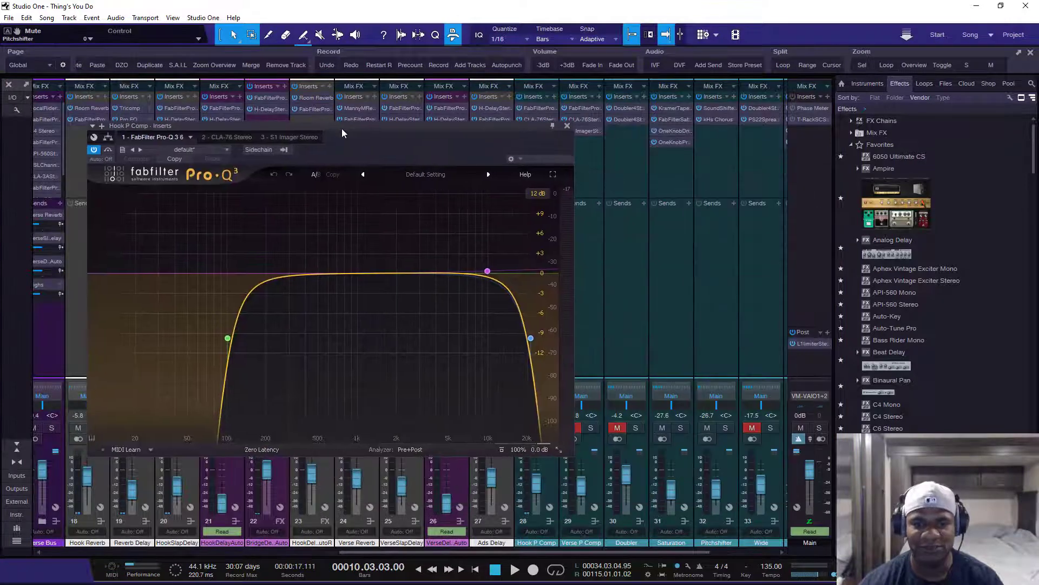
pyautogui.click(541, 119)
# - Boost the Hook P Comp channel's volume to +10.0 dB during playback and inspect its S1 Imager Stereo insert
pyautogui.press('space')
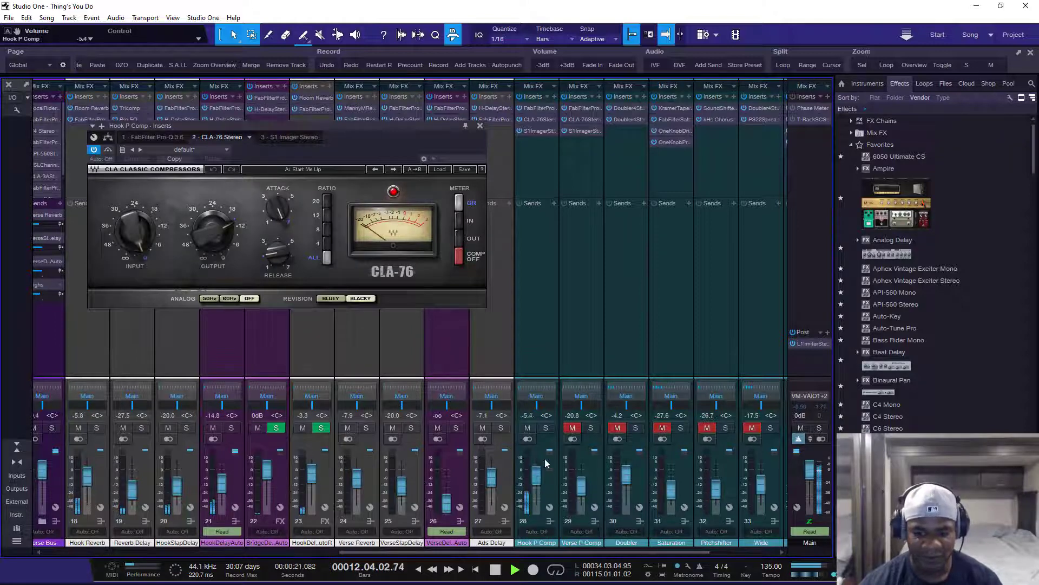
pyautogui.moveTo(537, 479); pyautogui.dragTo(546, 427)
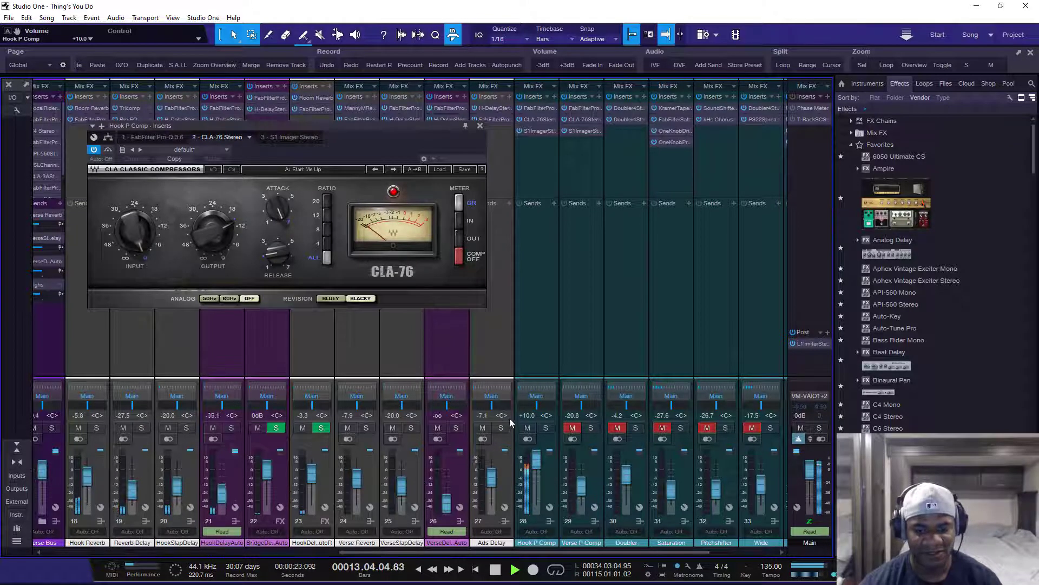
pyautogui.click(537, 131)
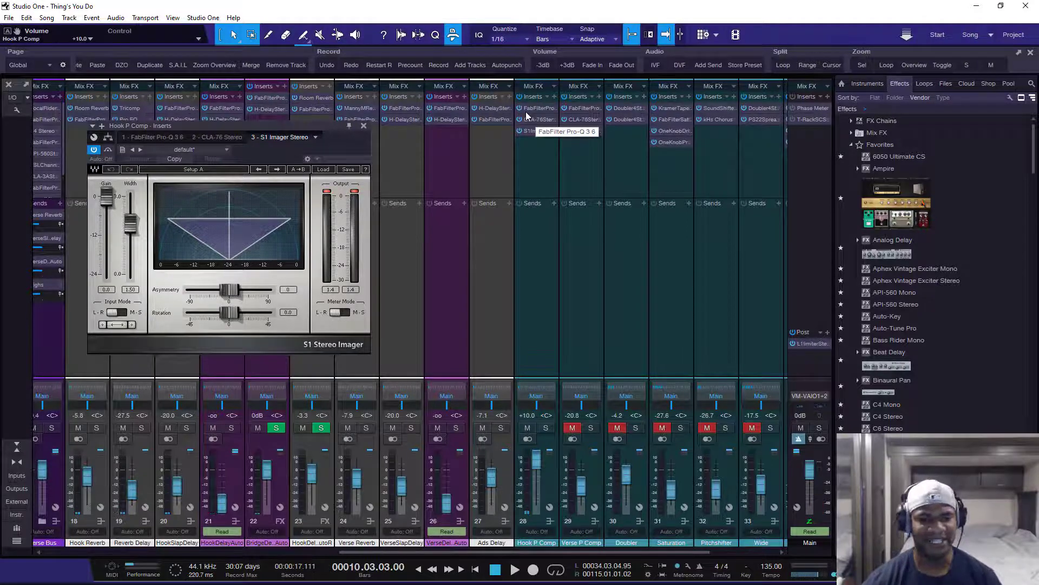
pyautogui.click(364, 128)
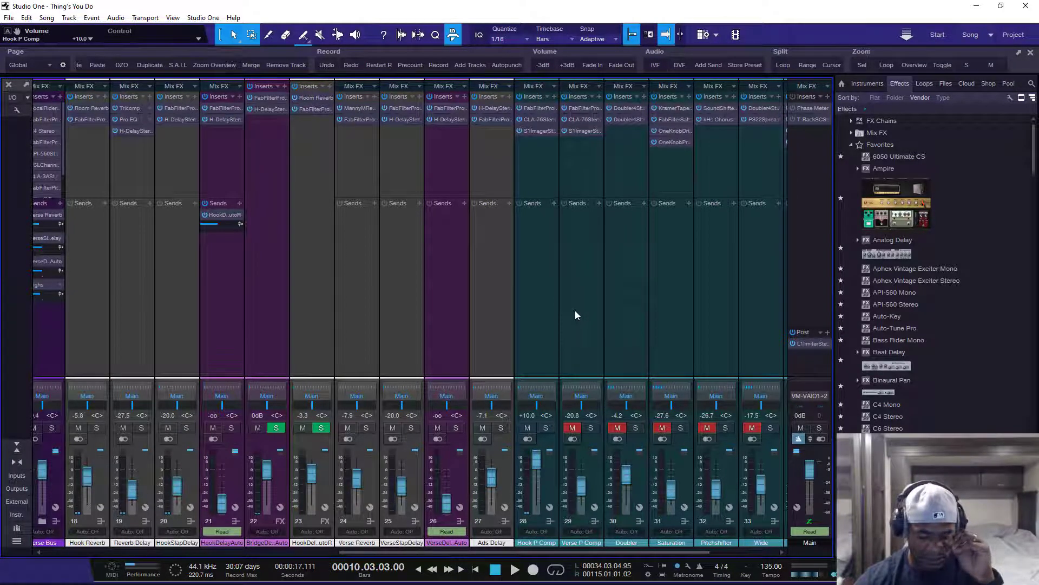
# - Lower the Hook P Comp channel's volume to -20.4 dB during playback and solo the channel
pyautogui.moveTo(536, 459); pyautogui.dragTo(537, 483)
pyautogui.press('space')
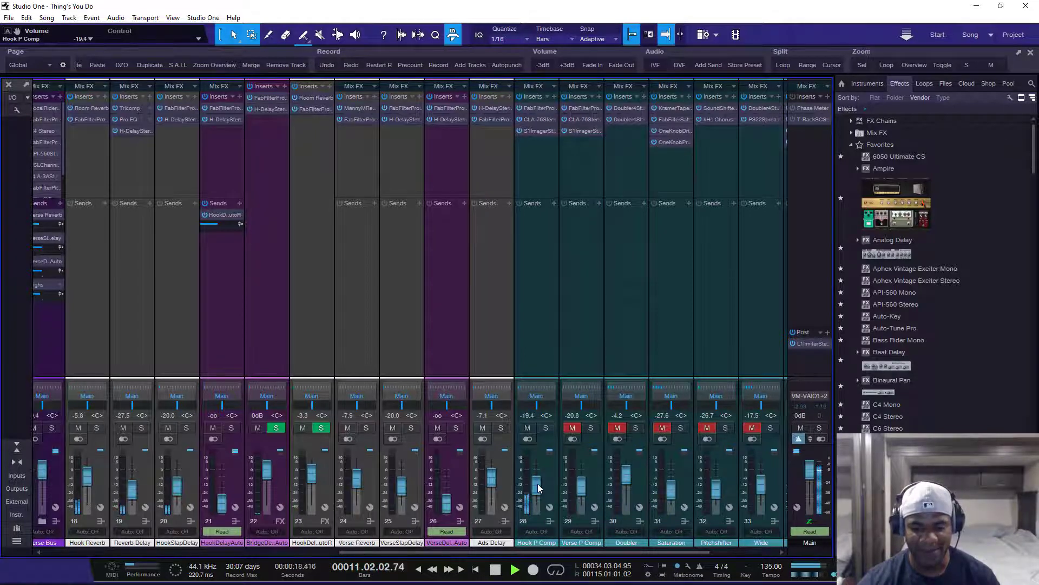
pyautogui.click(542, 430)
pyautogui.press('space')
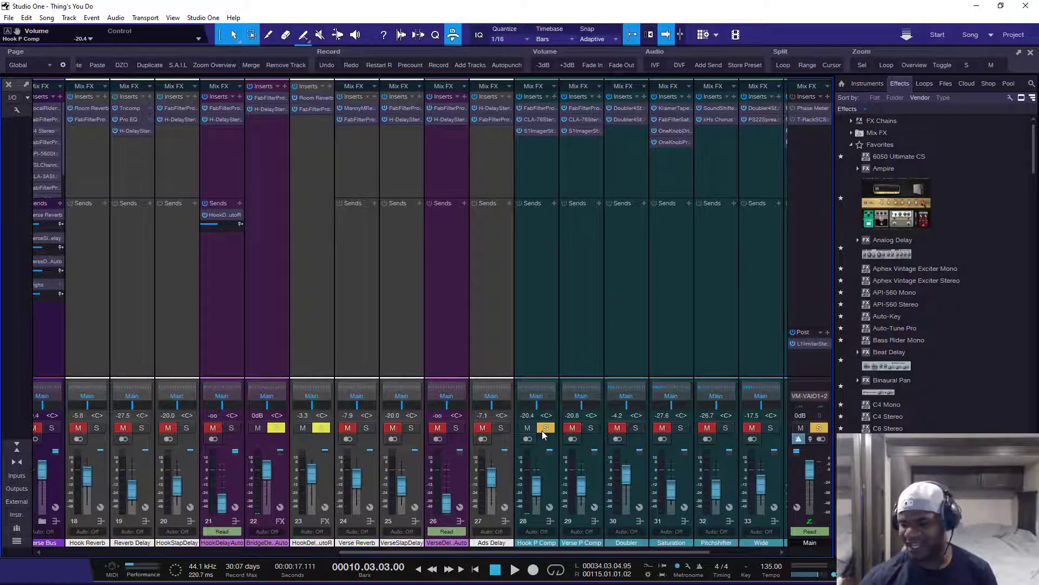
# - View the hook tracks in the arrangement, return to the mixer, and take the Hook P Comp channel off solo
pyautogui.press('F3')
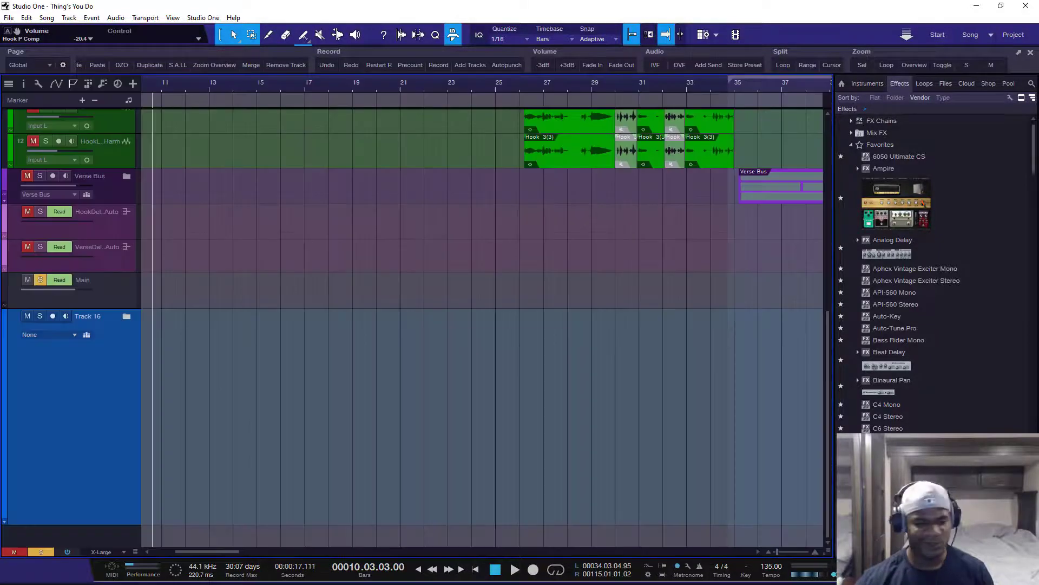
pyautogui.scroll(6, 663, 466)
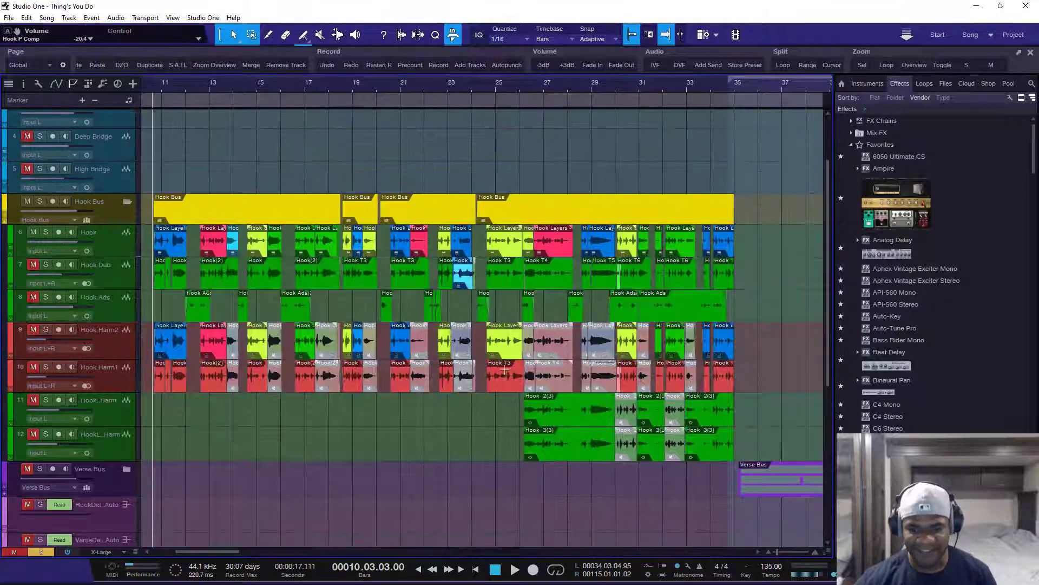
pyautogui.press('F3')
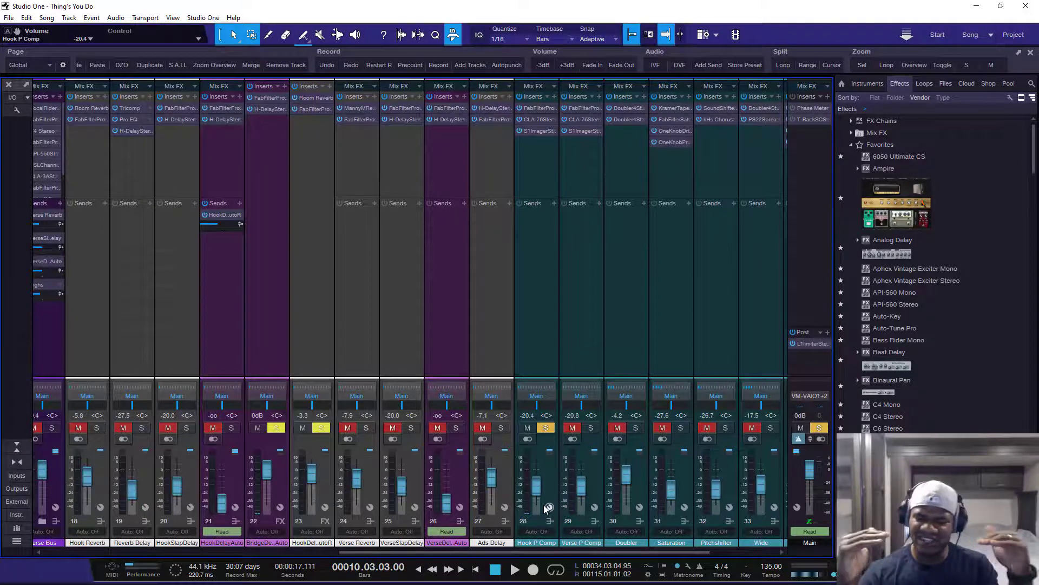
pyautogui.click(546, 428)
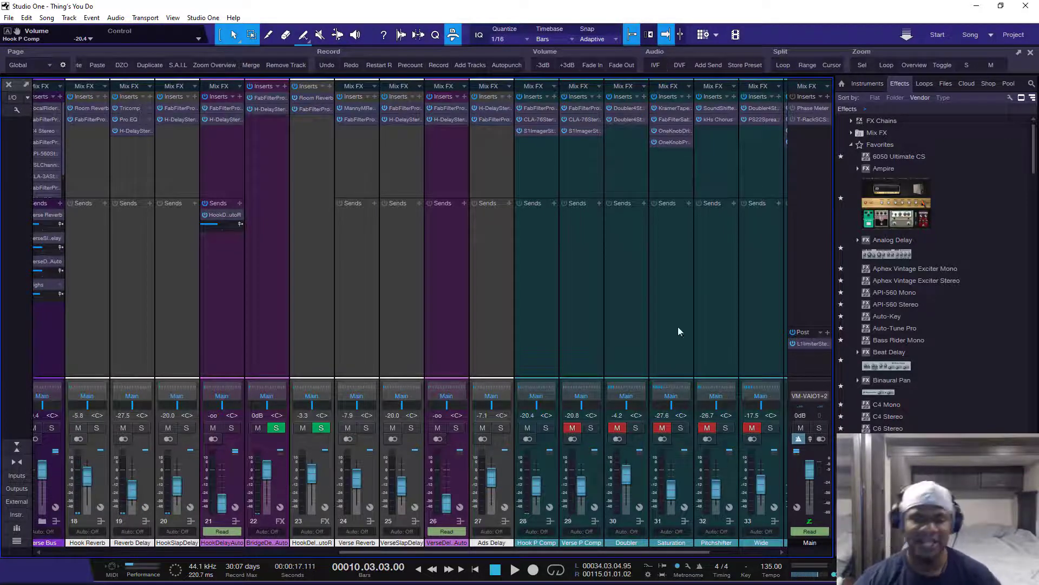
# - Unmute the Saturation channel and raise its volume to +10.0 dB during playback
pyautogui.click(662, 428)
pyautogui.press('space')
pyautogui.moveTo(674, 486); pyautogui.dragTo(674, 436)
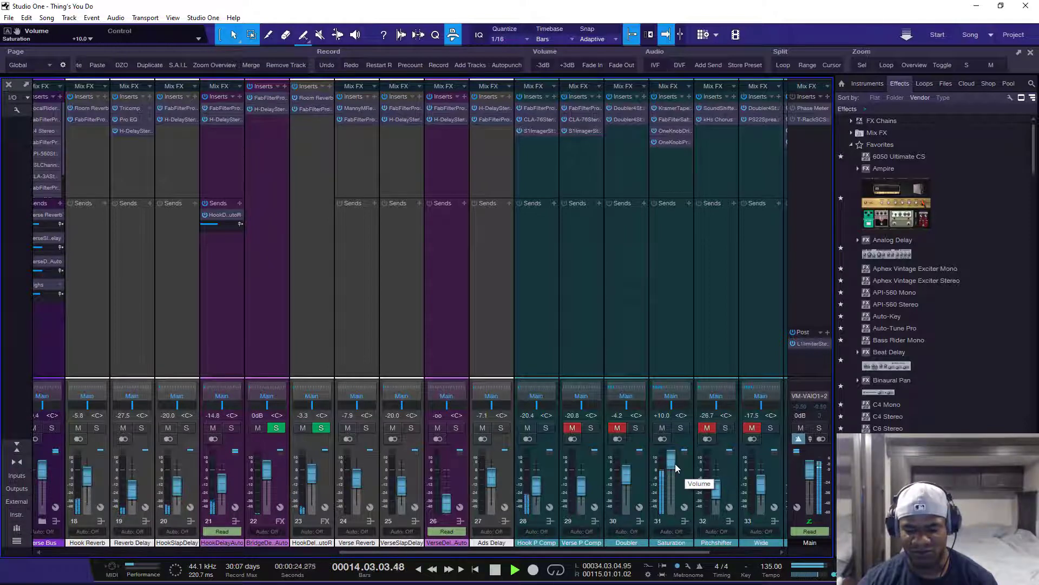
pyautogui.press('space')
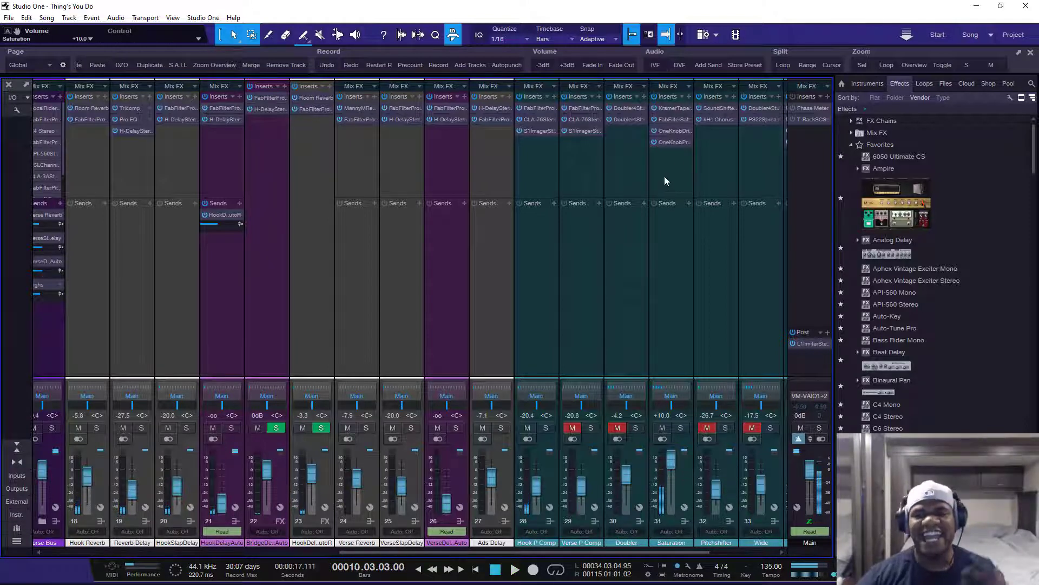
# - Open the Saturation channel's Kramer Tape, FabFilter Saturn 2, OneKnob Driver and OneKnob Pressure inserts and monitor them during playback
pyautogui.click(679, 109)
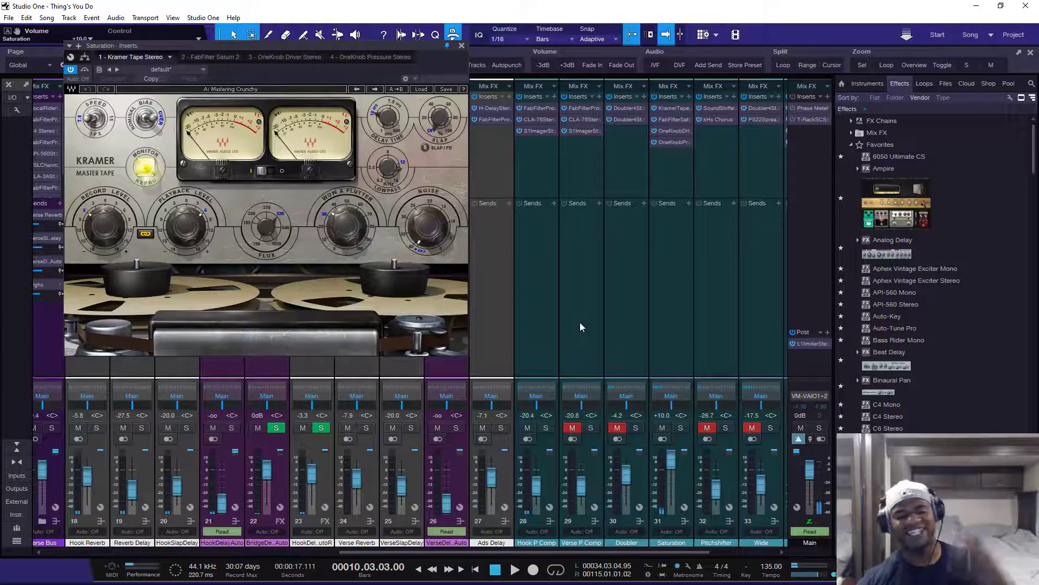
pyautogui.click(676, 119)
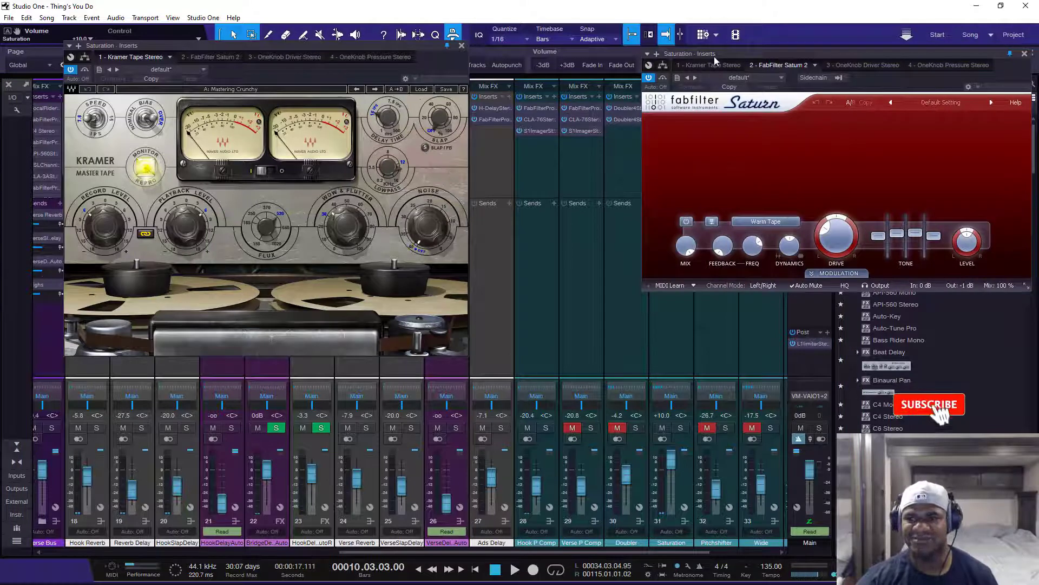
pyautogui.moveTo(713, 56); pyautogui.dragTo(799, 53)
pyautogui.click(677, 130)
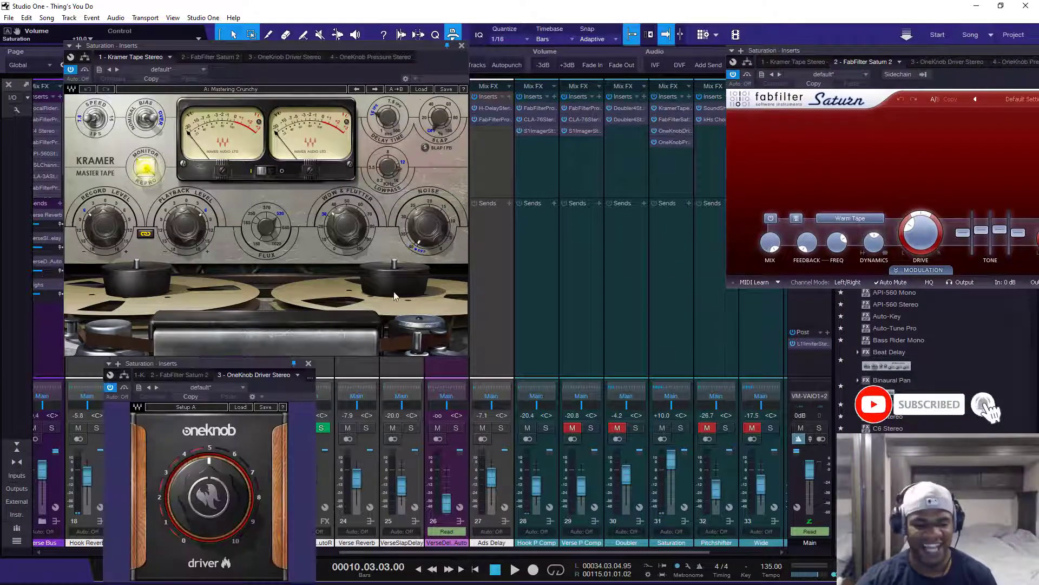
pyautogui.click(675, 141)
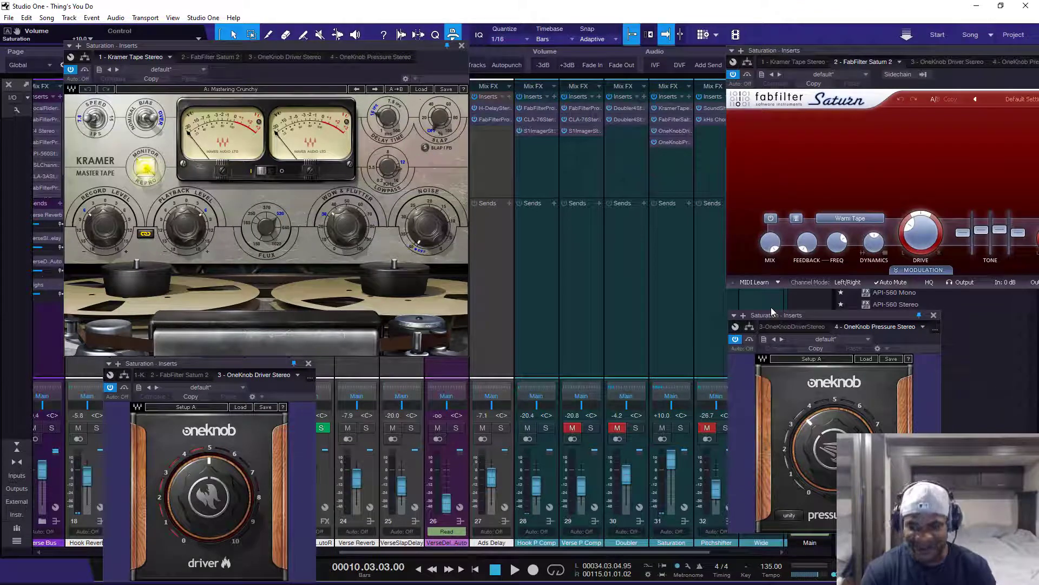
pyautogui.press('space')
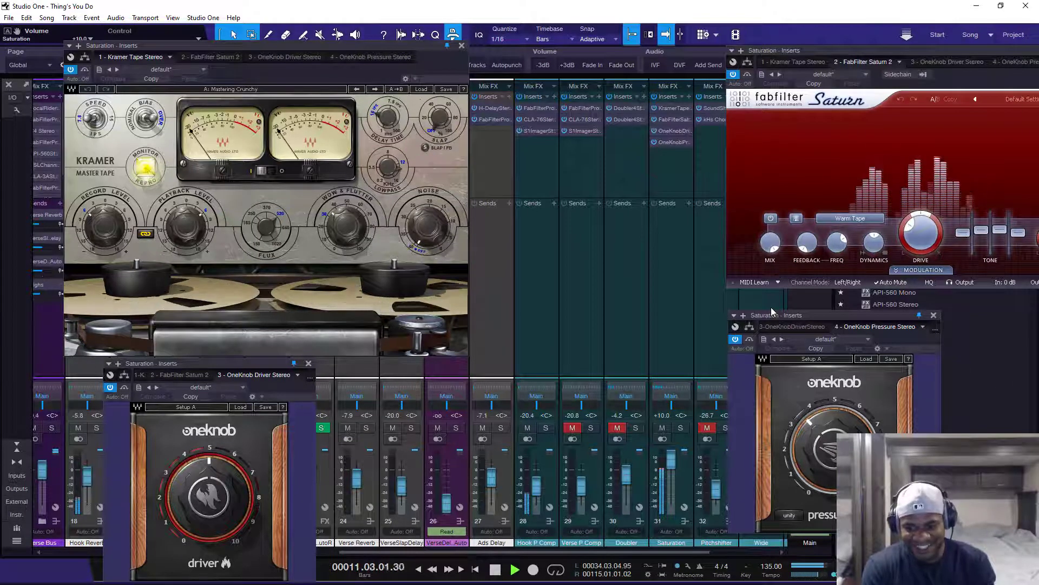
pyautogui.press('space')
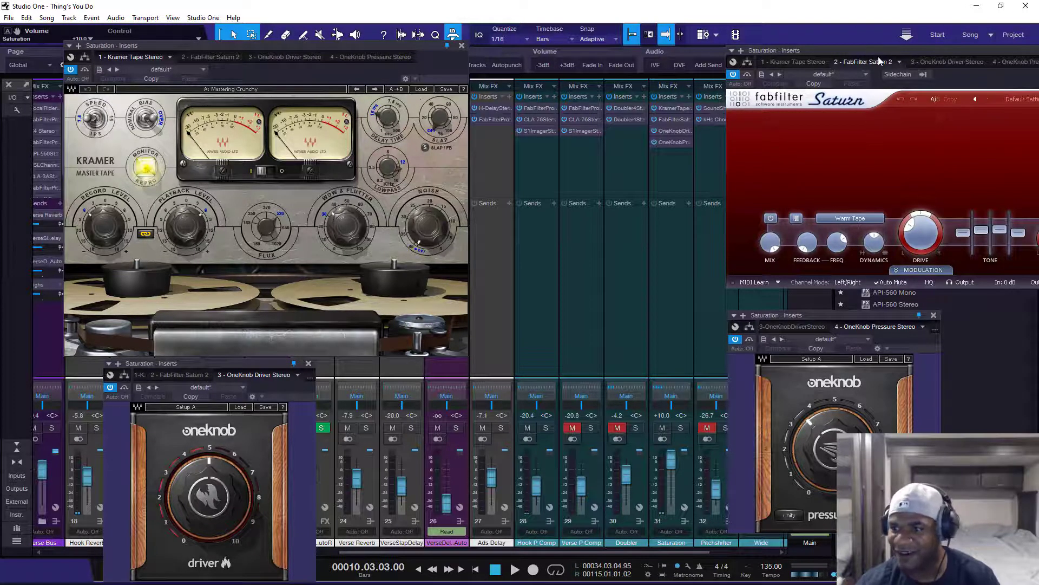
# - Arrange the Saturation channel's FabFilter Saturn 2 and OneKnob Driver windows to examine their settings beside the other two inserts
pyautogui.moveTo(879, 58); pyautogui.dragTo(735, 62)
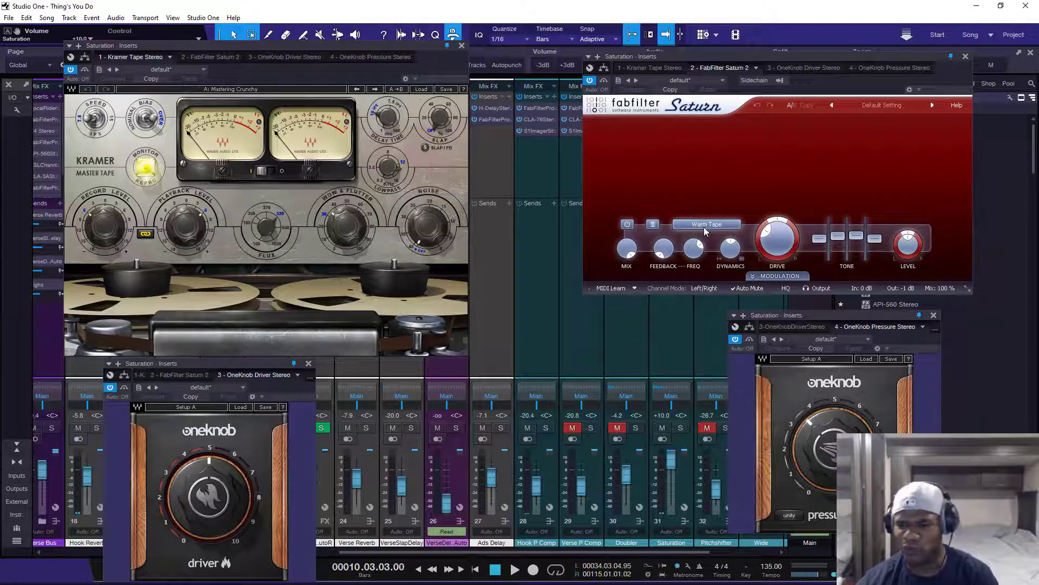
pyautogui.moveTo(780, 242)
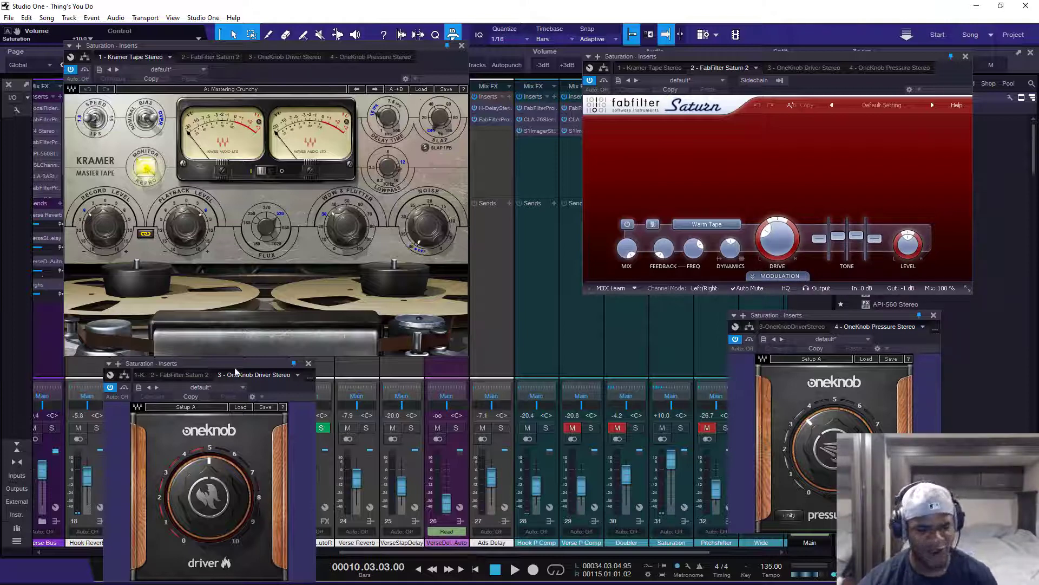
pyautogui.moveTo(236, 362); pyautogui.dragTo(307, 306)
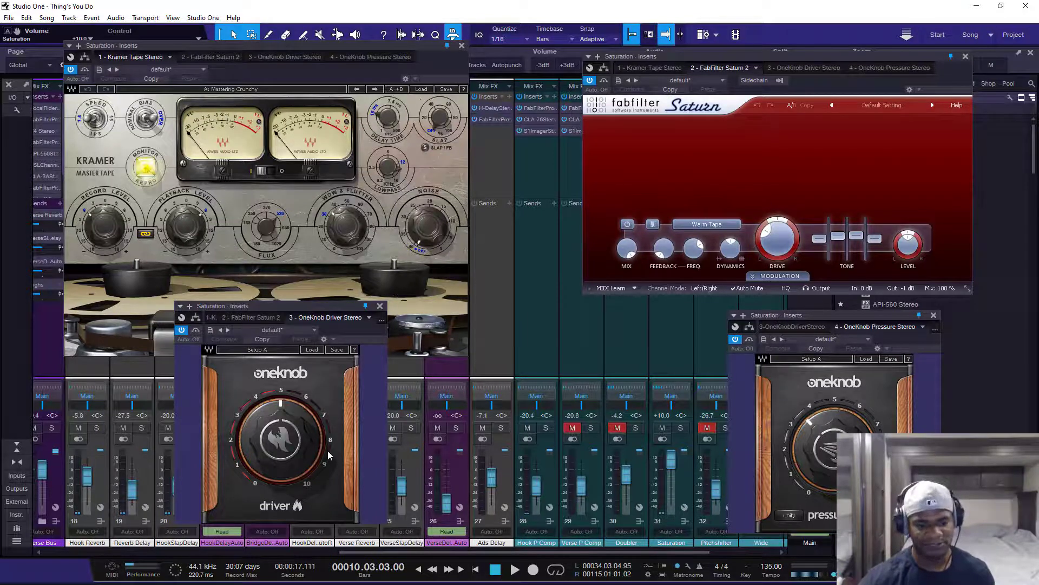
pyautogui.moveTo(329, 453)
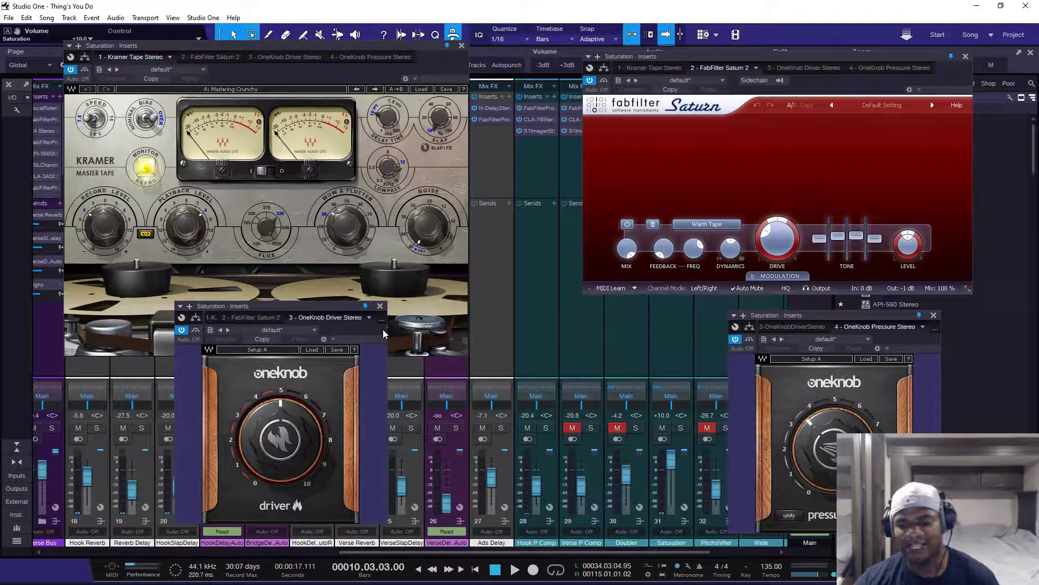
# - Lower the Saturation channel's volume to -18.4 dB during playback
pyautogui.press('space')
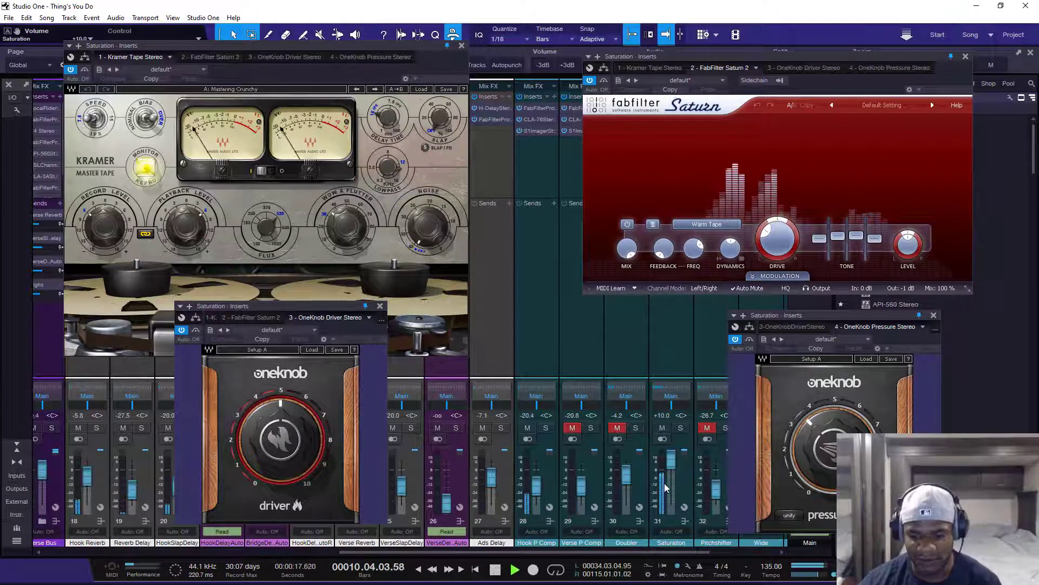
pyautogui.moveTo(671, 473); pyautogui.dragTo(673, 488)
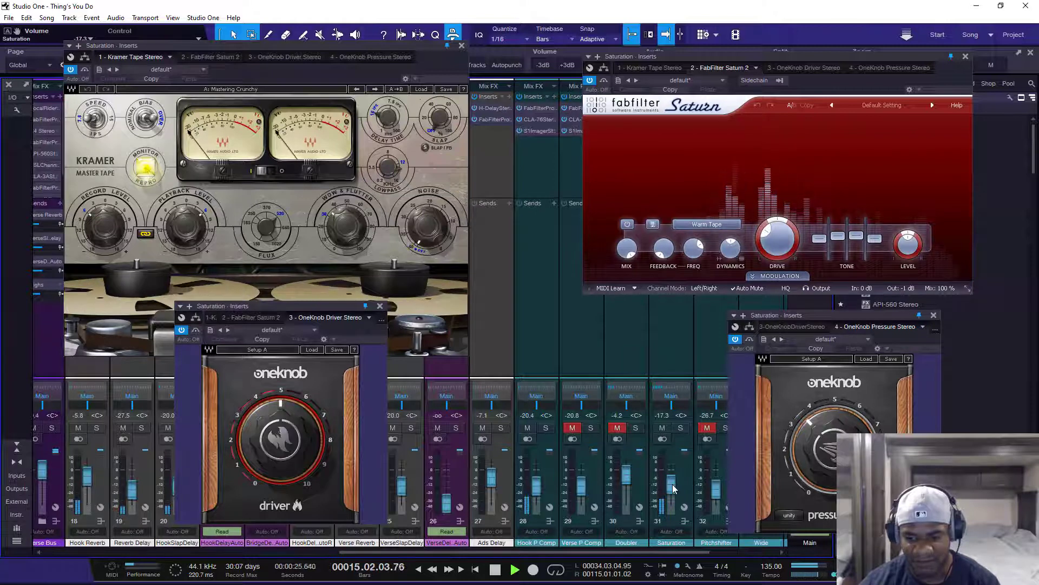
pyautogui.moveTo(672, 484)
pyautogui.mouseDown()
pyautogui.moveTo(671, 460)
pyautogui.moveTo(674, 488)
pyautogui.mouseUp()
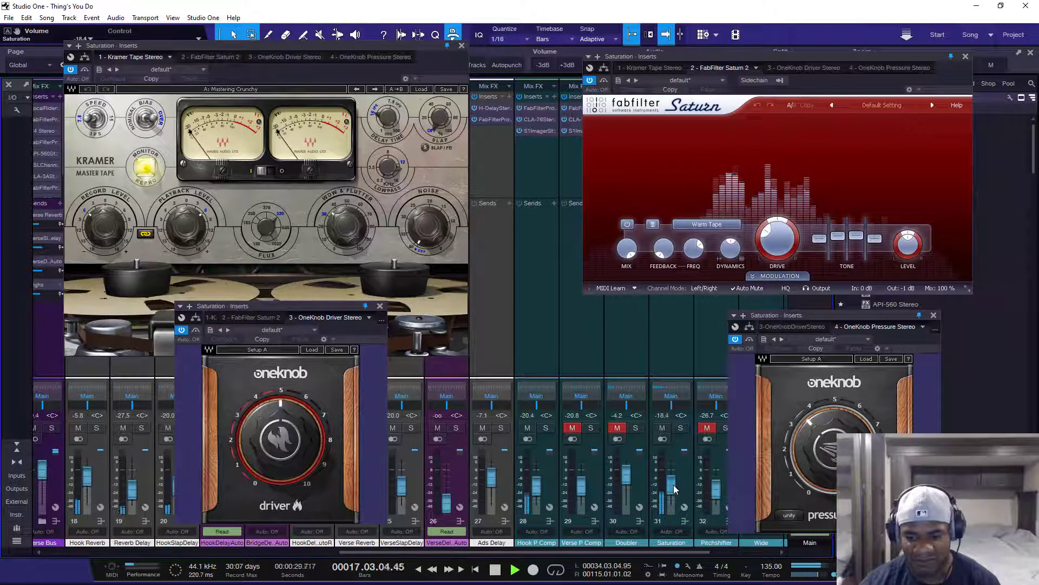
pyautogui.press('space')
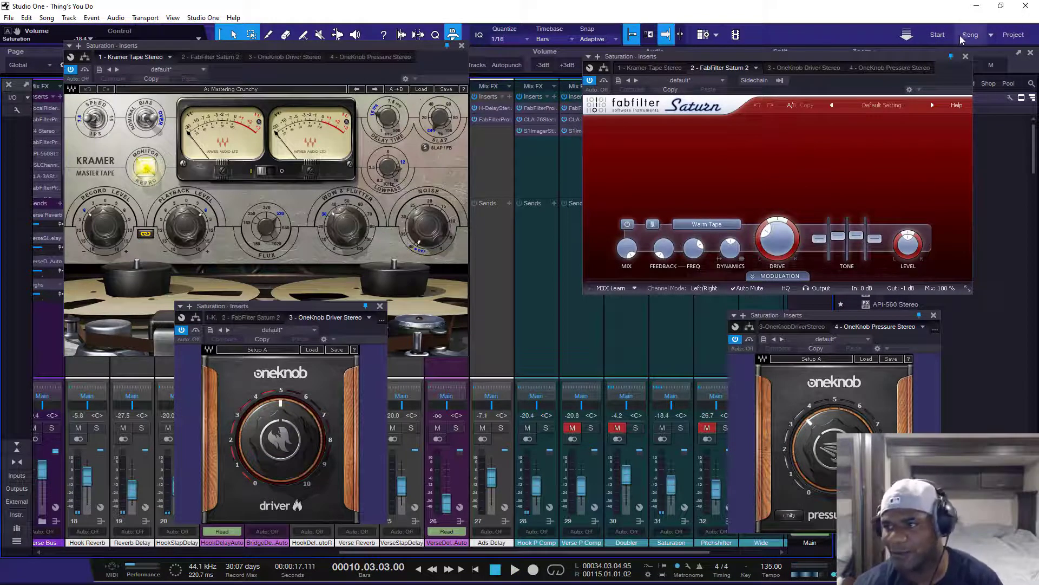
# - Close all four of the Saturation channel's insert windows
pyautogui.click(966, 56)
pyautogui.click(934, 315)
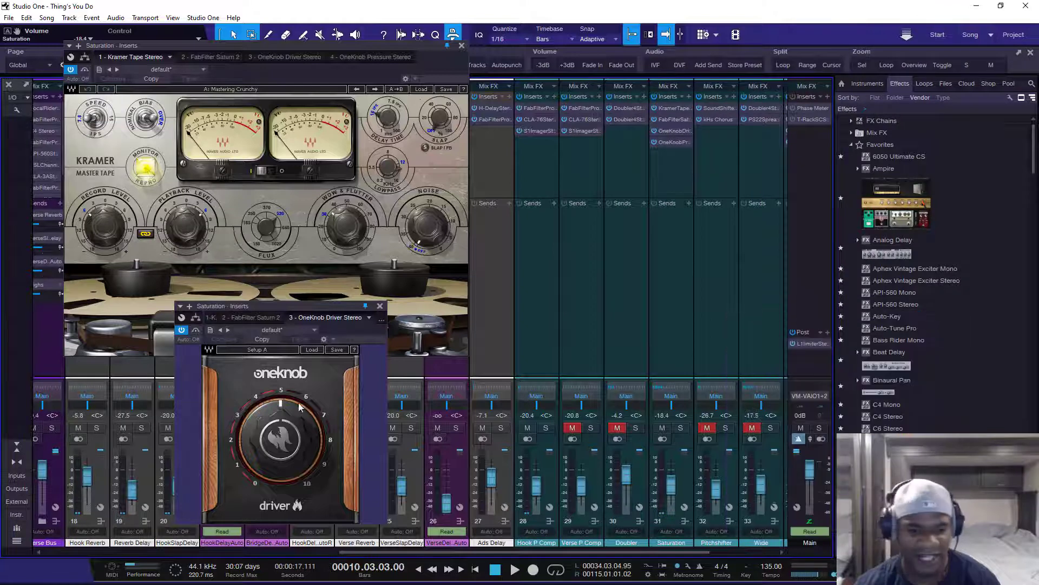
pyautogui.click(380, 306)
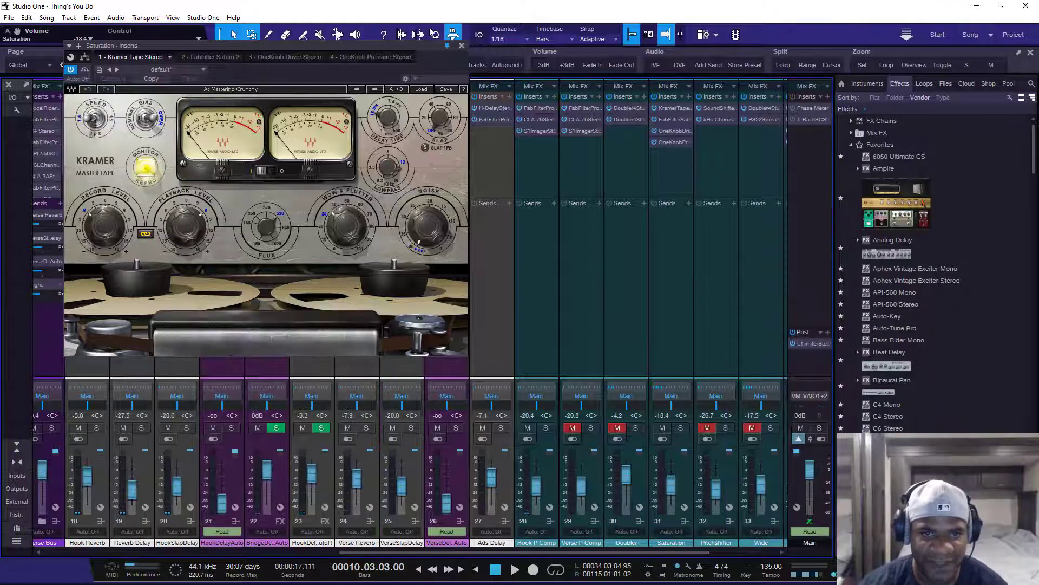
pyautogui.click(462, 45)
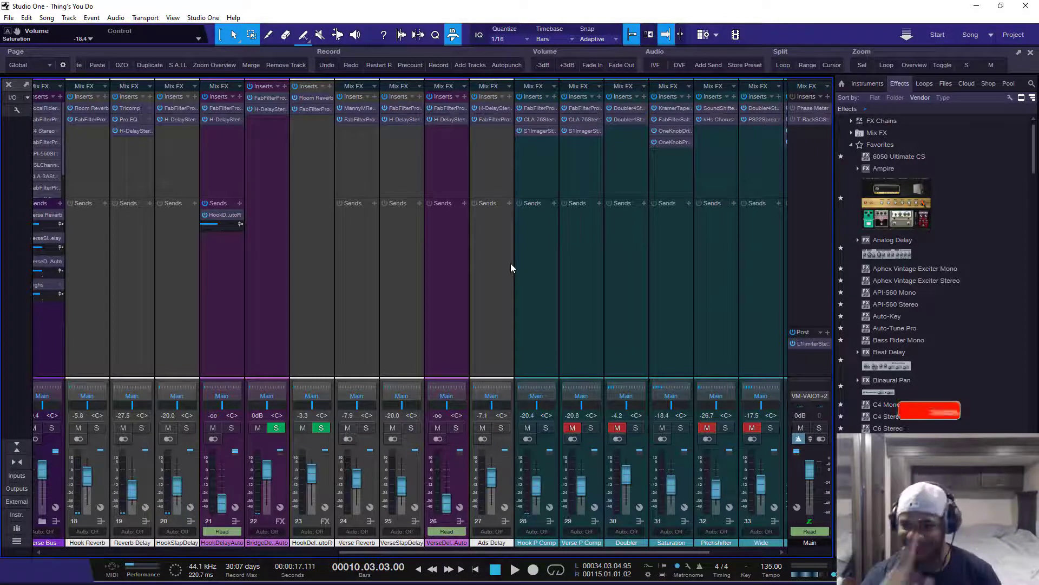
# - Examine the settings of the Pitchshifter channel's SoundShifter Pitch and kHs Chorus inserts, closing each window after viewing
pyautogui.doubleClick(710, 111)
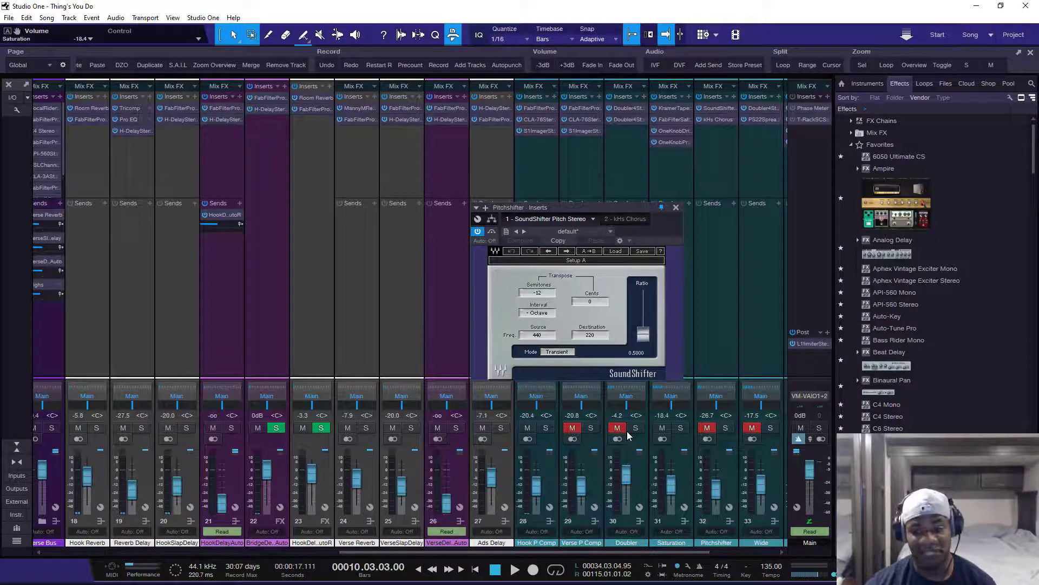
pyautogui.click(676, 208)
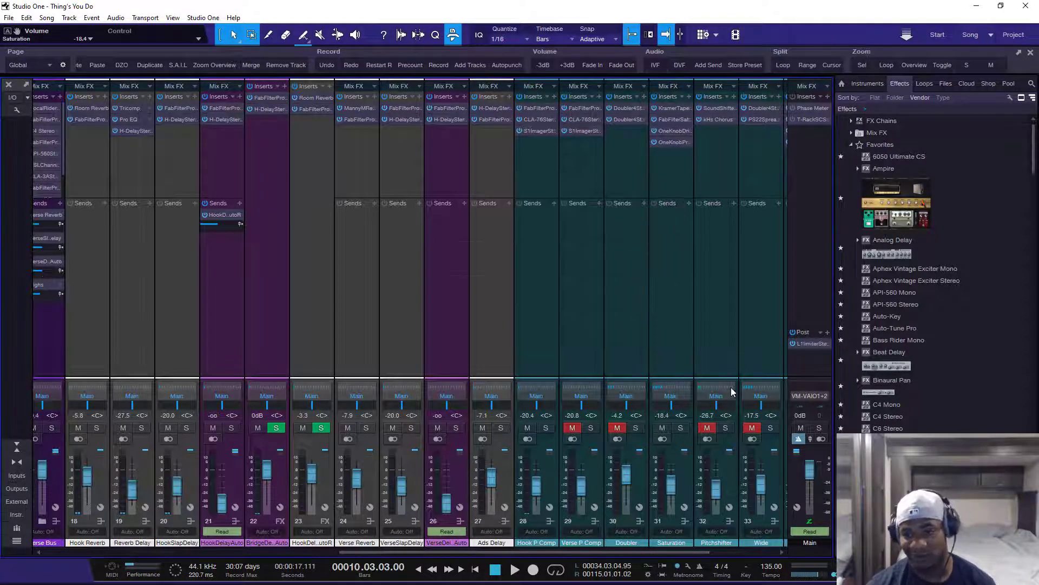
pyautogui.click(716, 120)
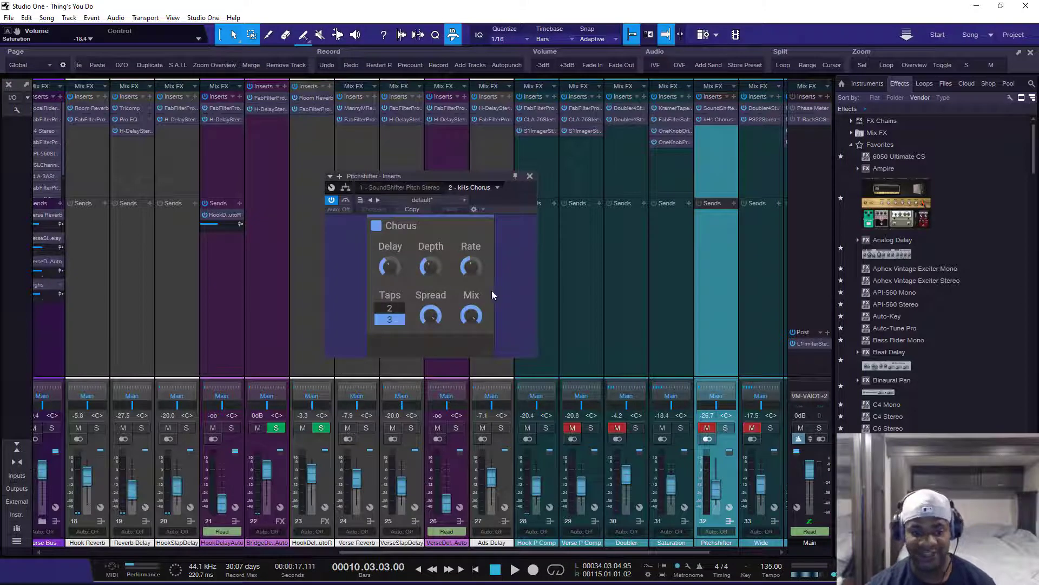
pyautogui.moveTo(480, 303)
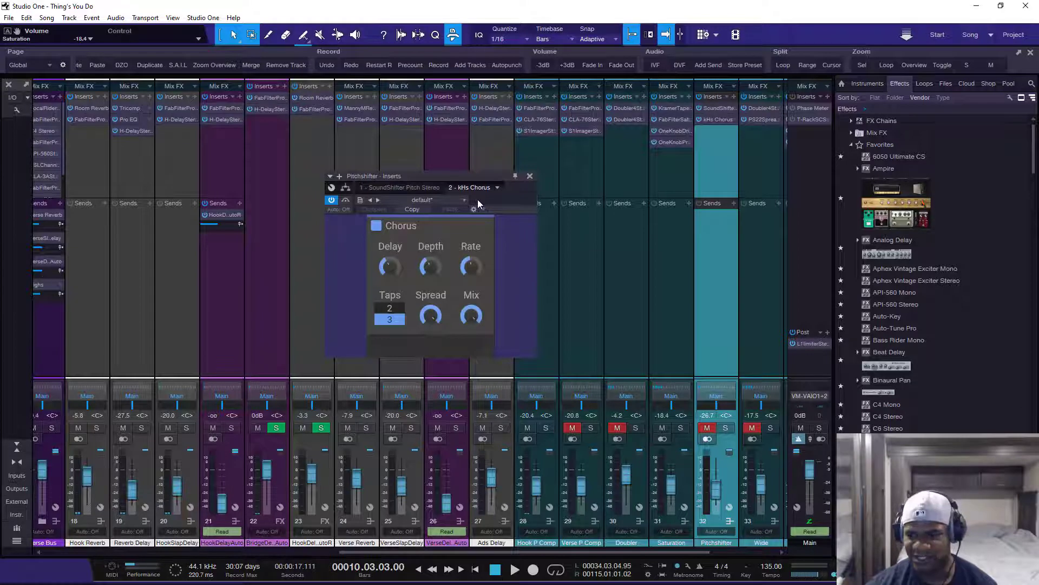
pyautogui.scroll(-3, 971, 281)
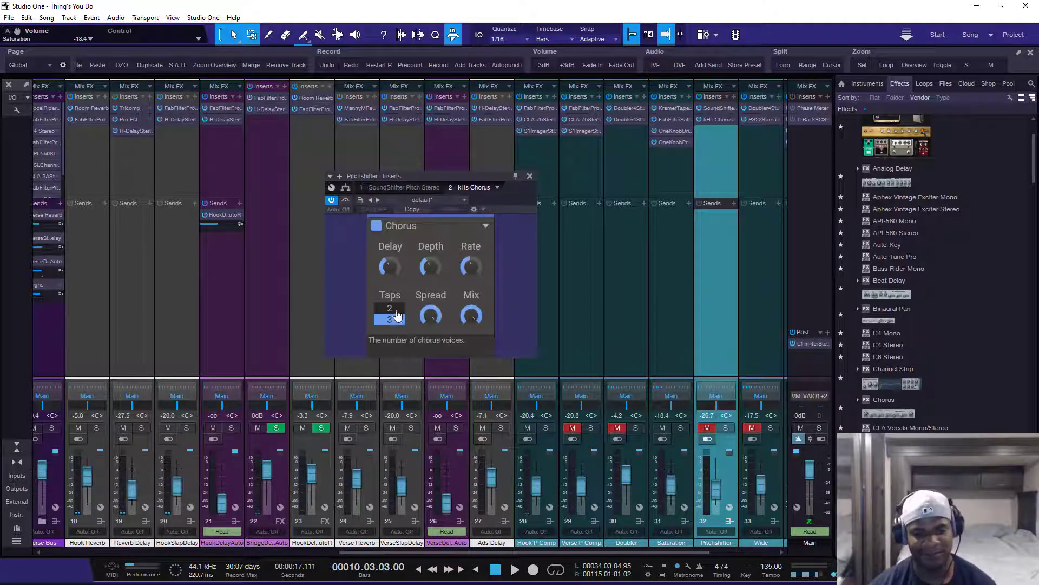
pyautogui.click(529, 176)
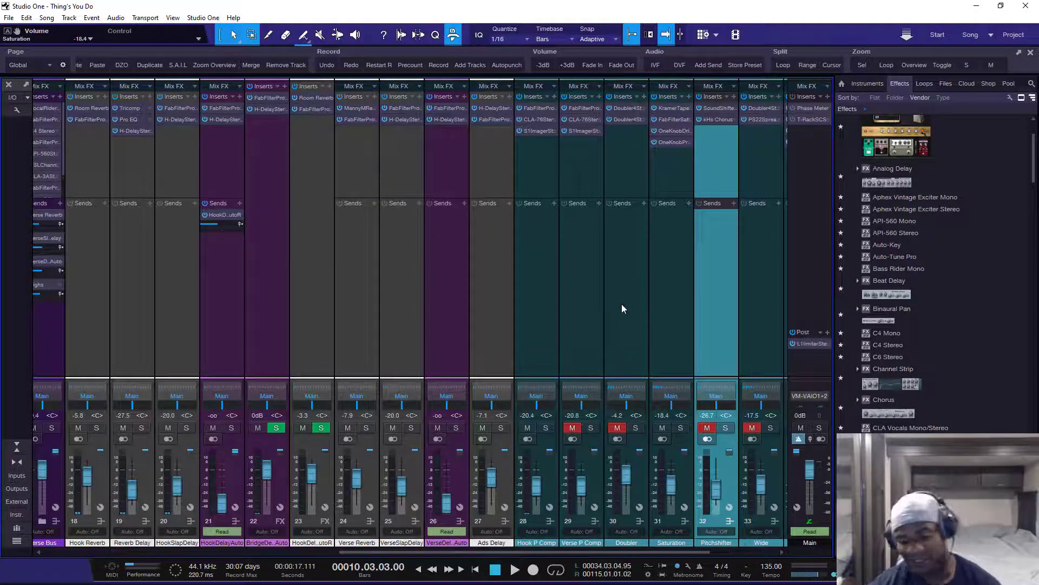
# - Unmute the Pitchshifter channel and raise its volume to +10.0 dB during playback
pyautogui.click(708, 429)
pyautogui.press('space')
pyautogui.moveTo(716, 489); pyautogui.dragTo(724, 450)
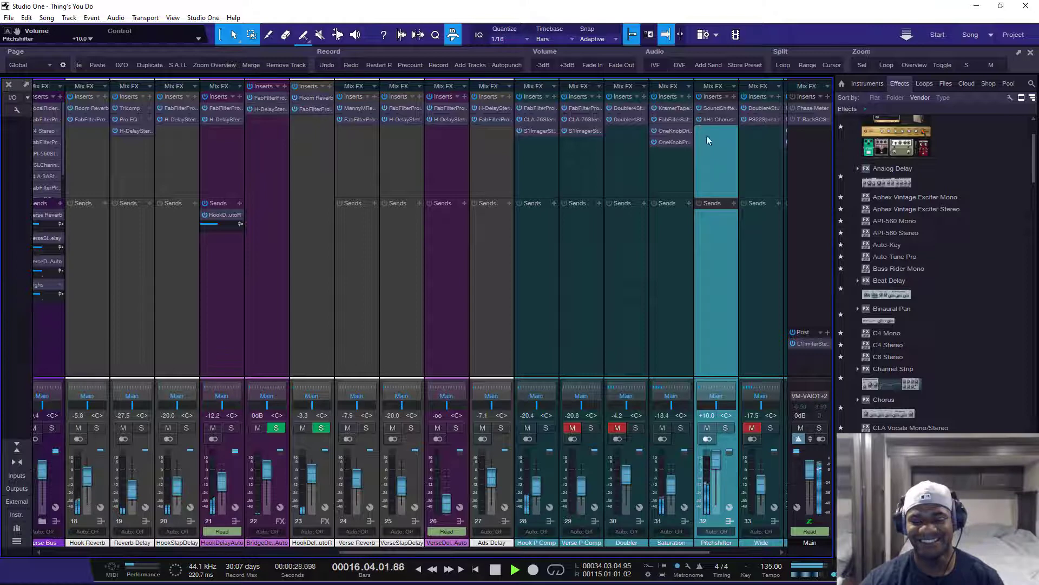
pyautogui.press('space')
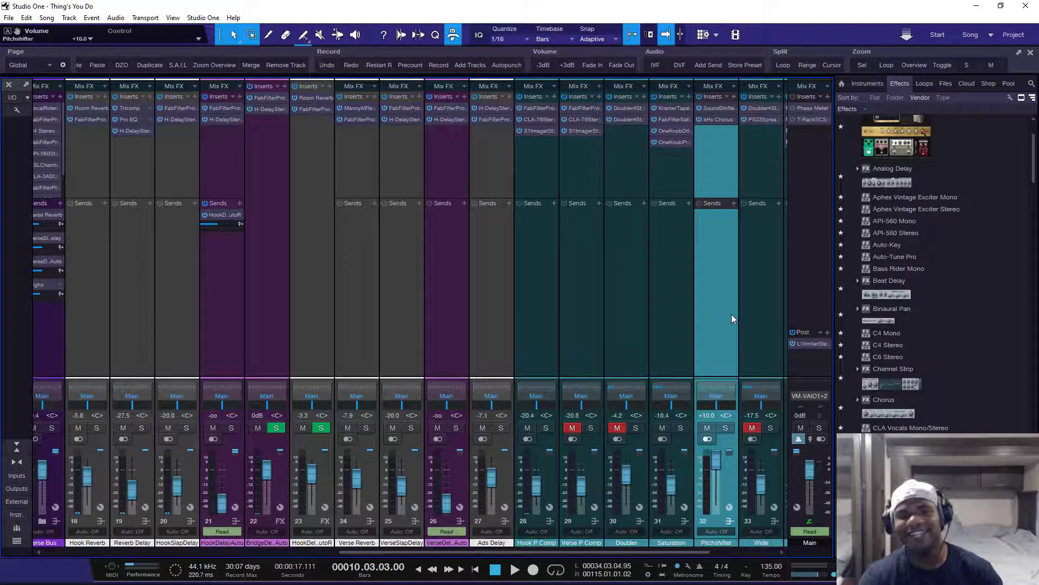
# - Lower the Pitchshifter channel's volume to -27.6 dB while auditioning the hook
pyautogui.moveTo(716, 458); pyautogui.dragTo(722, 491)
pyautogui.press('space')
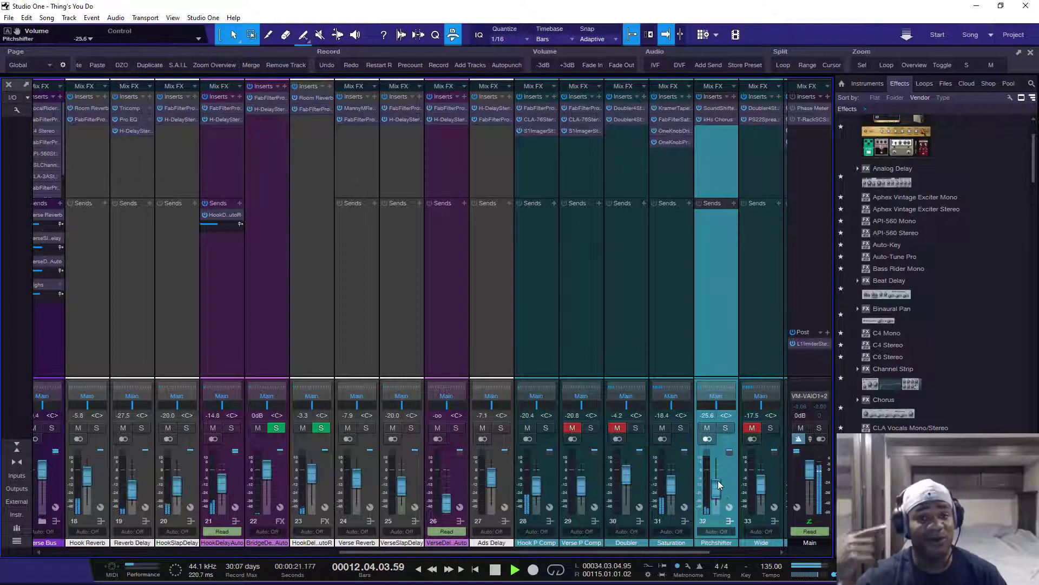
pyautogui.press('space')
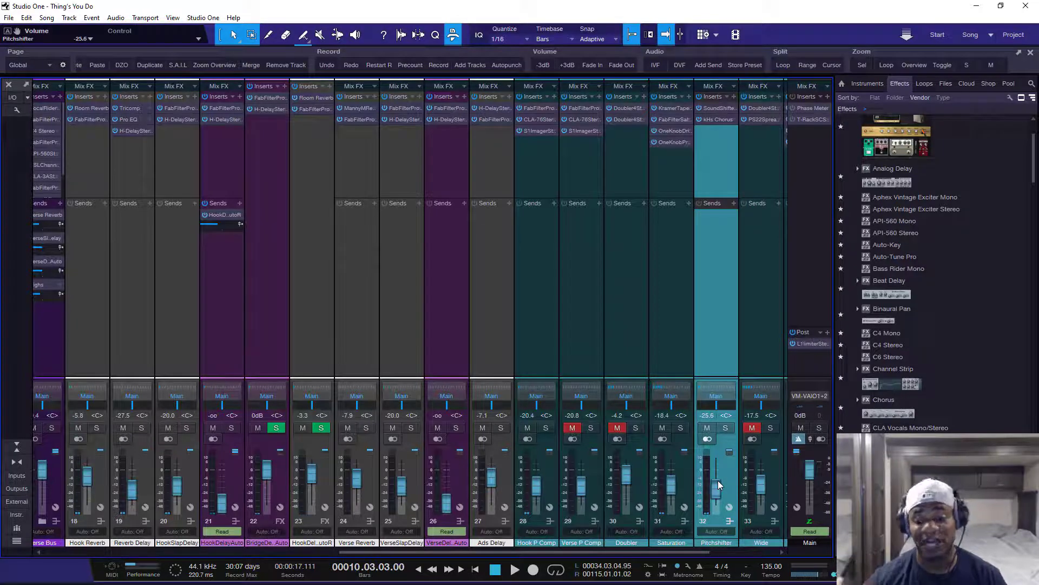
pyautogui.press('space')
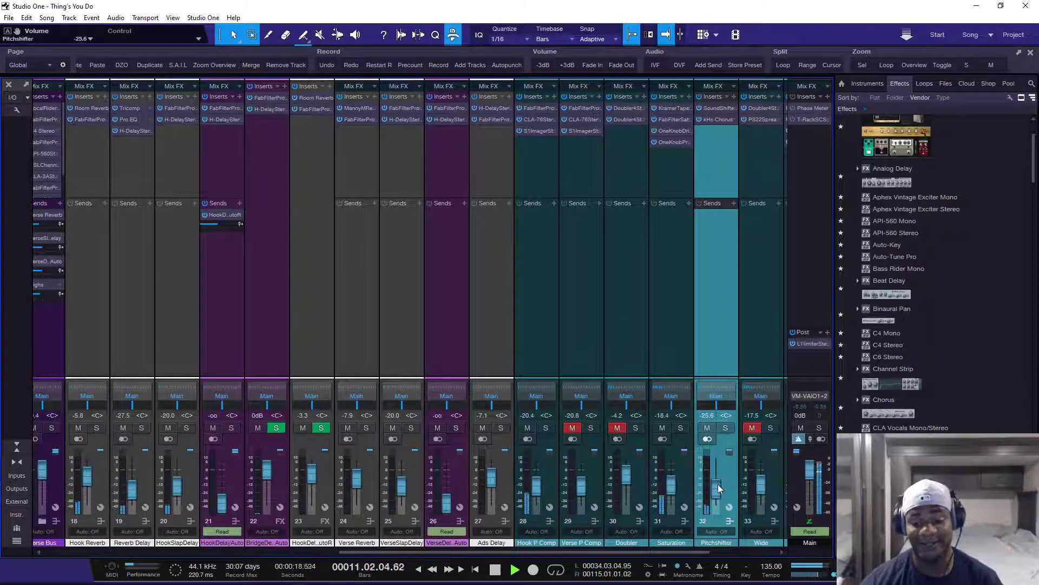
pyautogui.moveTo(718, 484); pyautogui.dragTo(719, 490)
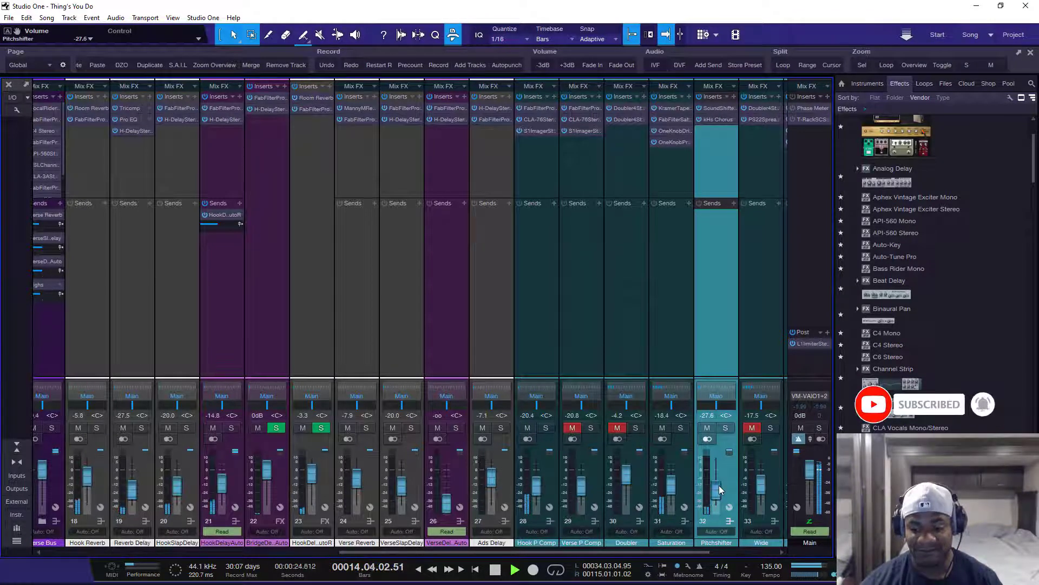
pyautogui.press('space')
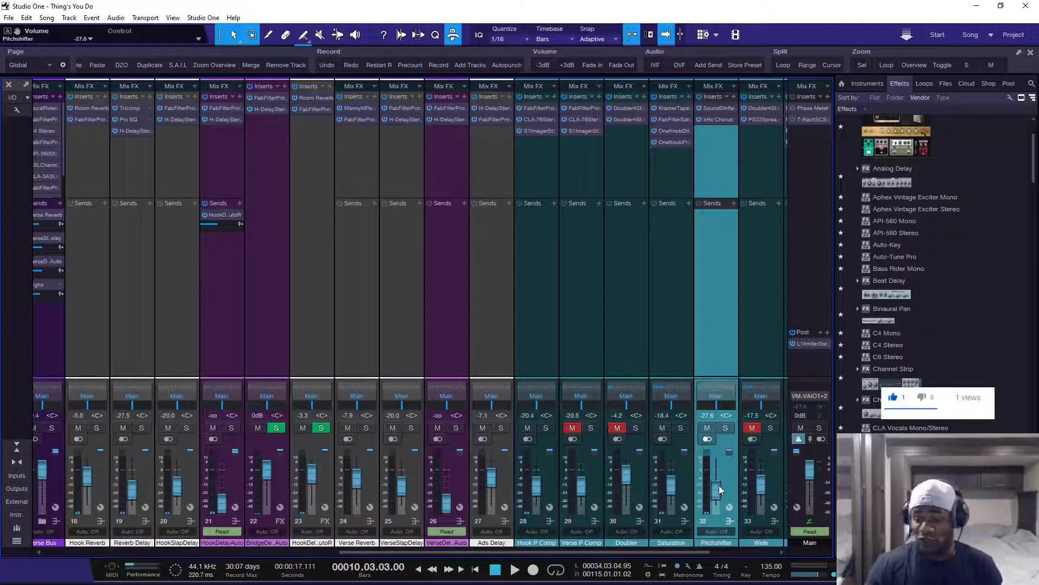
# - Compare the hook with the Pitchshifter channel's volume pulled down to -∞ and restored to -27.6 dB
pyautogui.press('space')
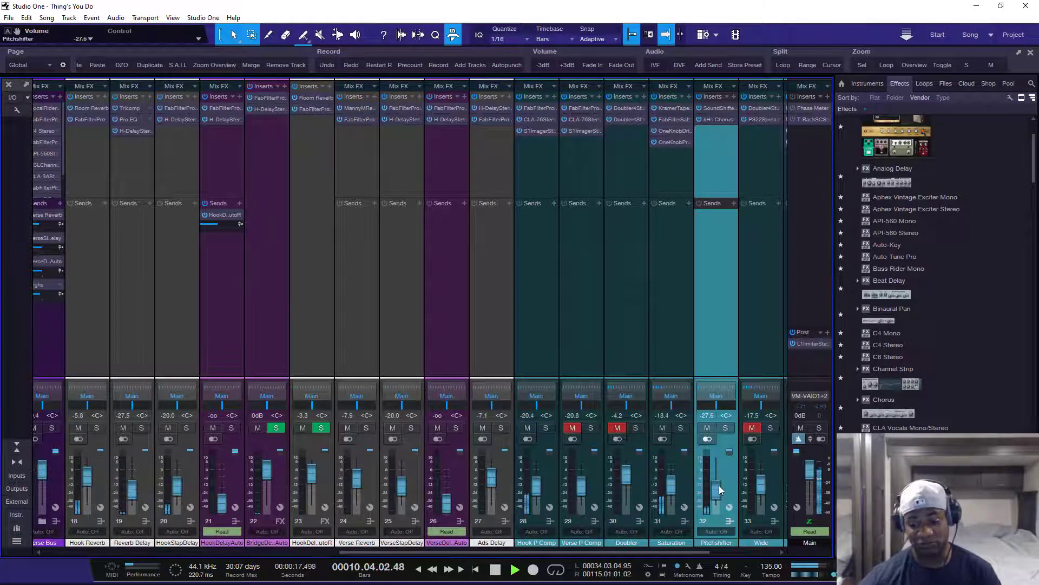
pyautogui.moveTo(720, 484); pyautogui.dragTo(709, 509)
pyautogui.press('space')
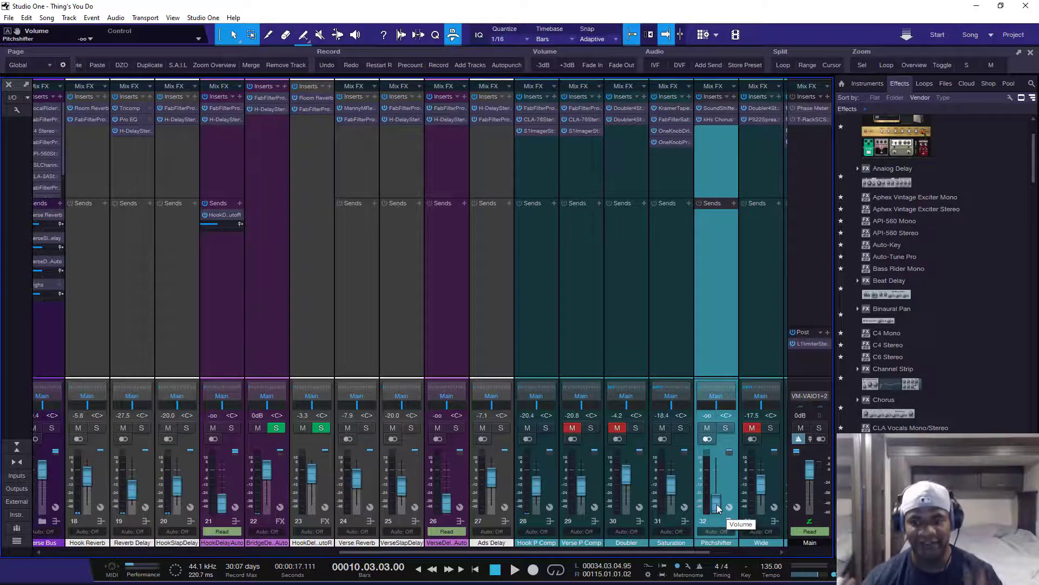
pyautogui.moveTo(717, 507); pyautogui.dragTo(719, 495)
pyautogui.press('space')
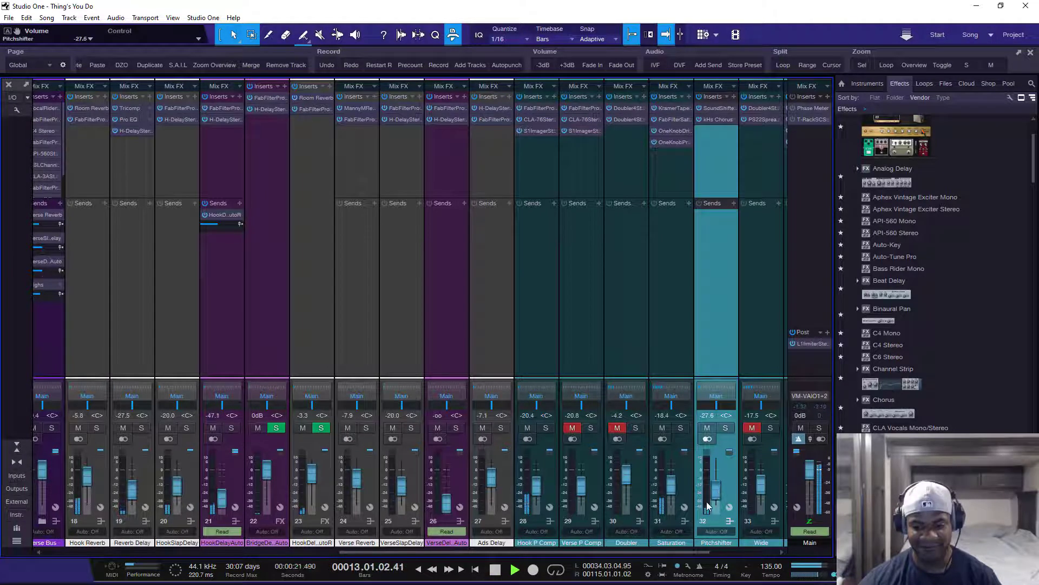
pyautogui.press('space')
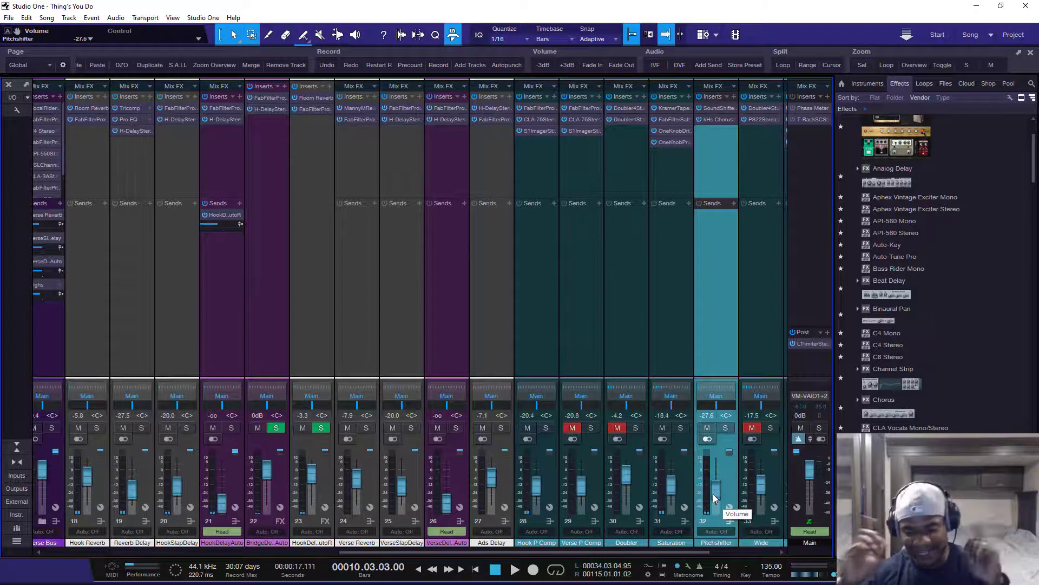
# - Raise the Pitchshifter channel's volume to -19.4 dB and the Saturation and Hook P Comp channels to -13.2 dB during playback
pyautogui.press('space')
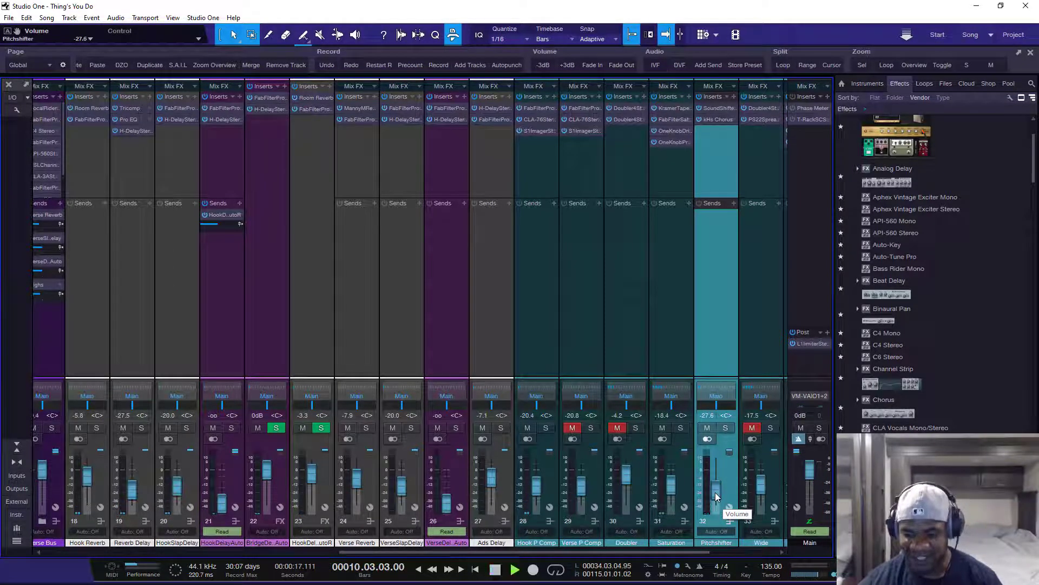
pyautogui.moveTo(716, 489); pyautogui.dragTo(716, 488)
pyautogui.press('space')
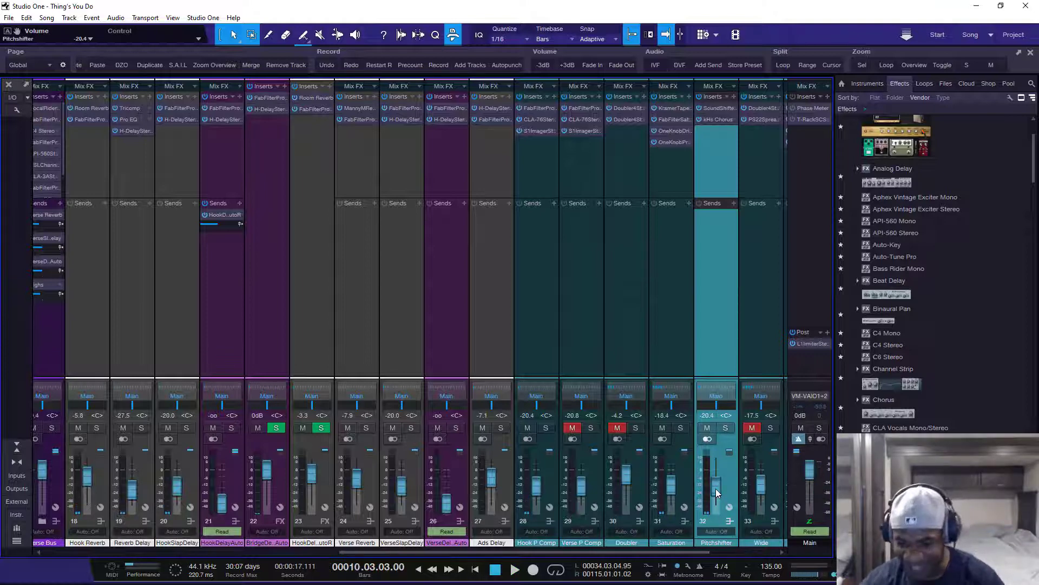
pyautogui.press('space')
pyautogui.moveTo(716, 489); pyautogui.dragTo(671, 481)
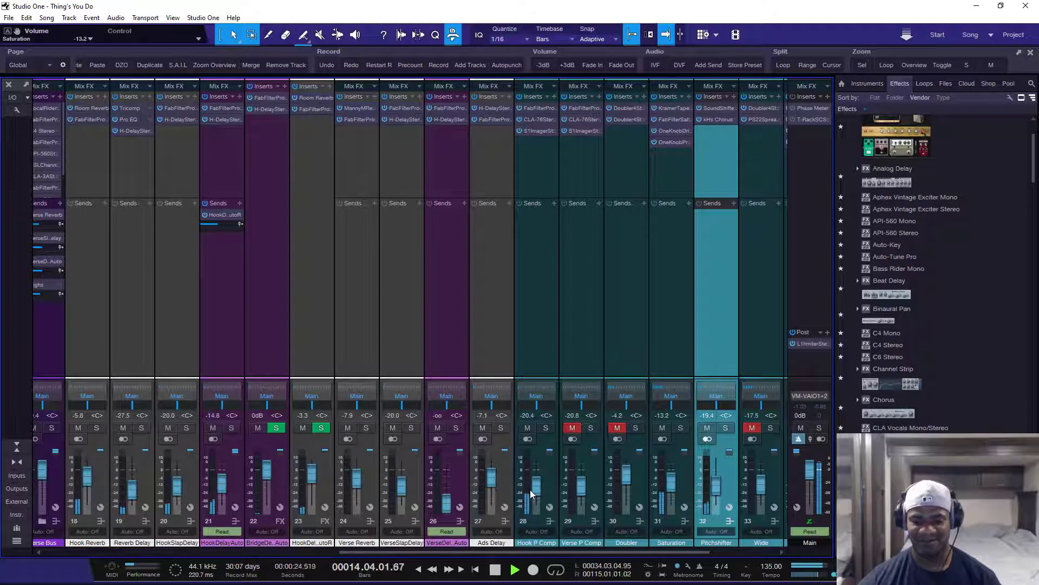
pyautogui.moveTo(535, 489); pyautogui.dragTo(537, 485)
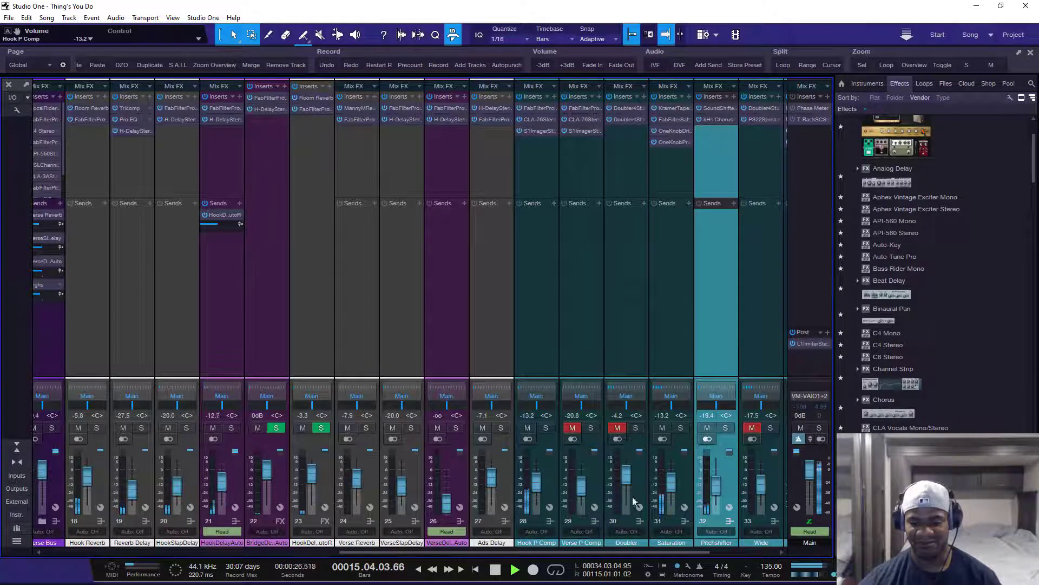
# - Mute the Hook P Comp, Saturation and Pitchshifter channels during playback to hear the hook without them
pyautogui.click(527, 428)
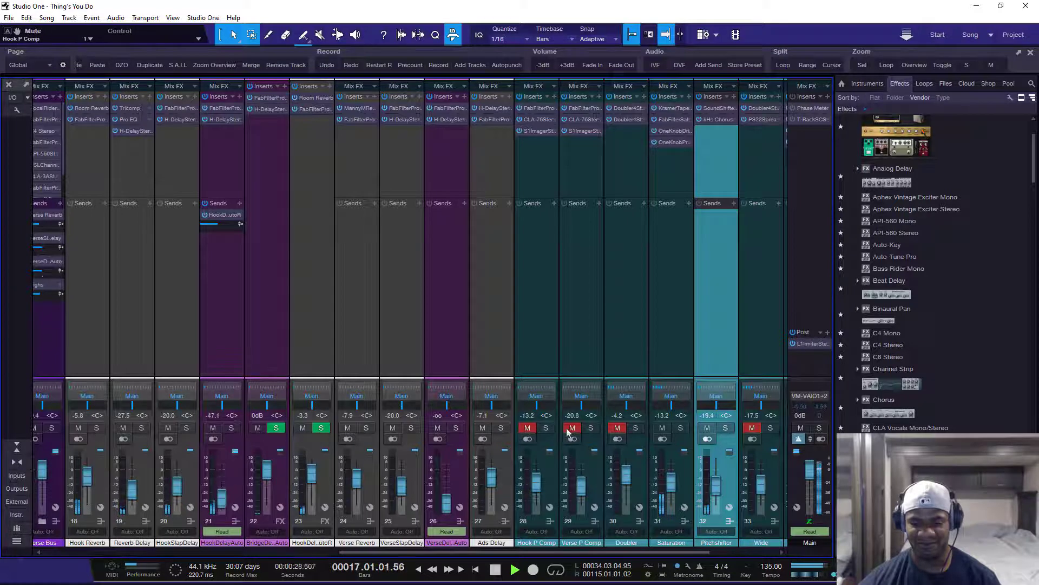
pyautogui.click(662, 429)
pyautogui.click(707, 428)
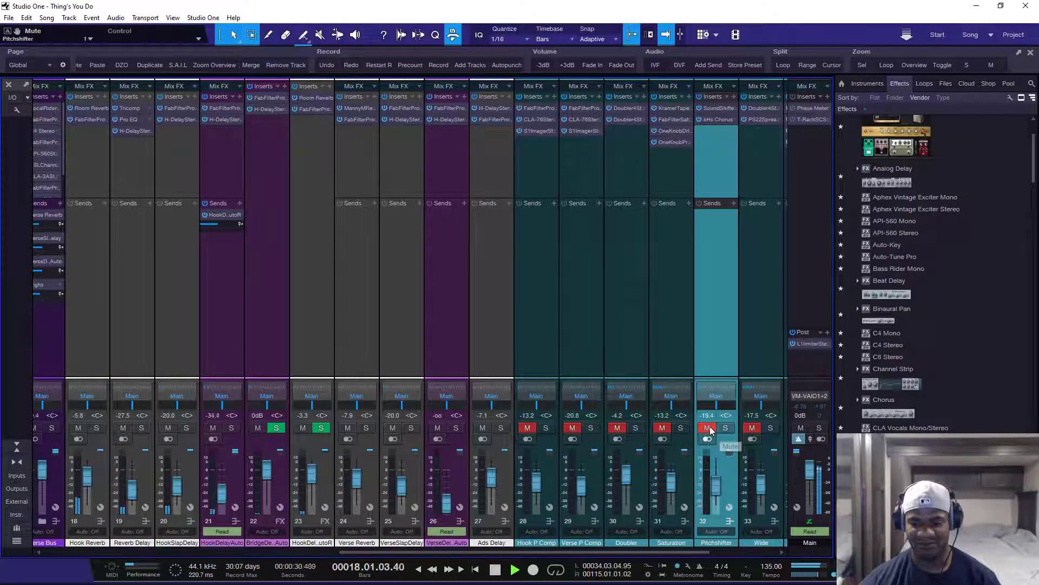
# - Unmute and solo the effect channels from Hook P Comp through Highs, audition them together, and stop playback
pyautogui.moveTo(765, 428); pyautogui.dragTo(546, 428)
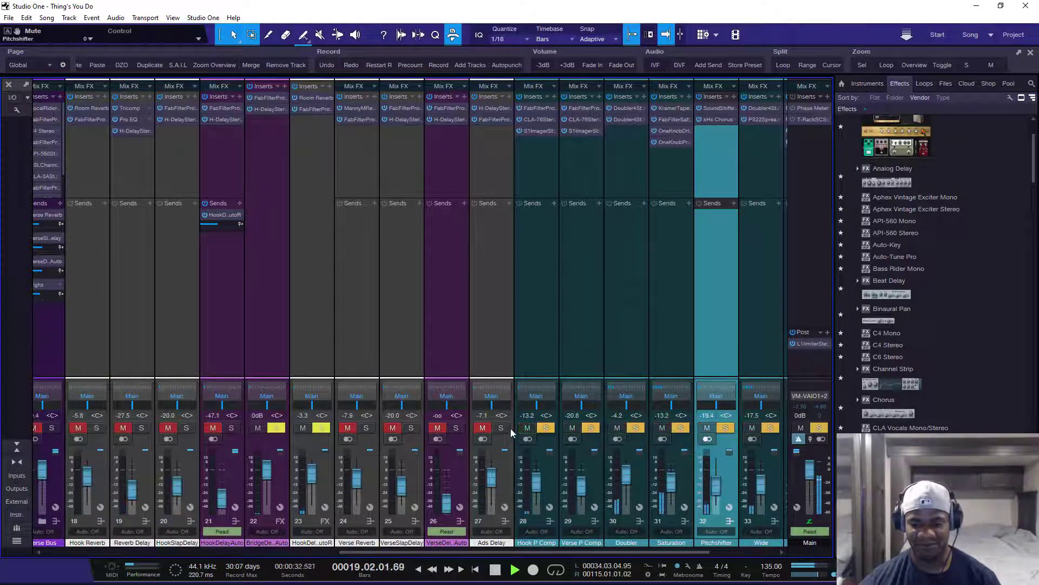
pyautogui.moveTo(551, 547); pyautogui.dragTo(638, 554)
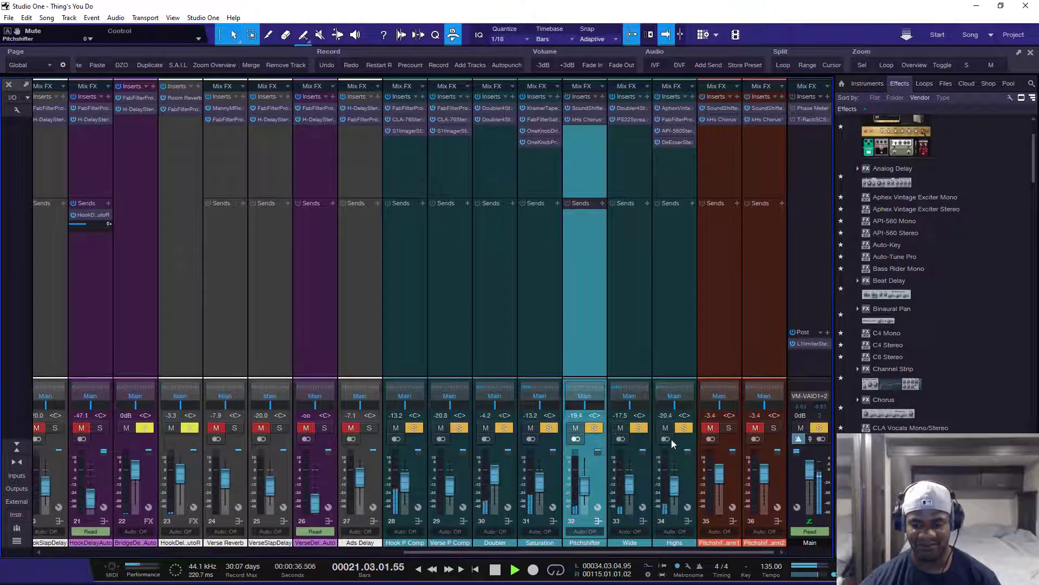
pyautogui.press('space')
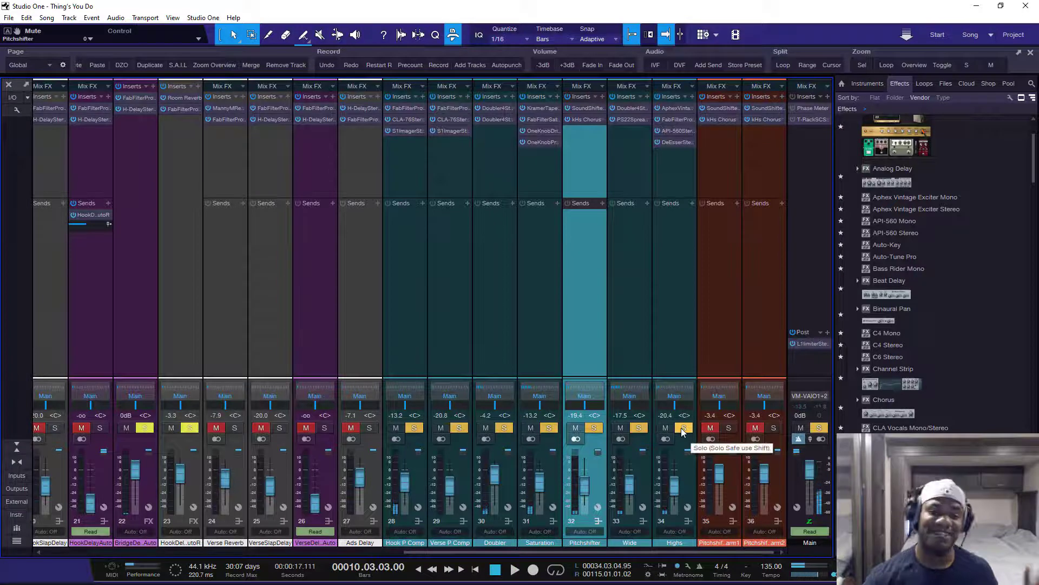